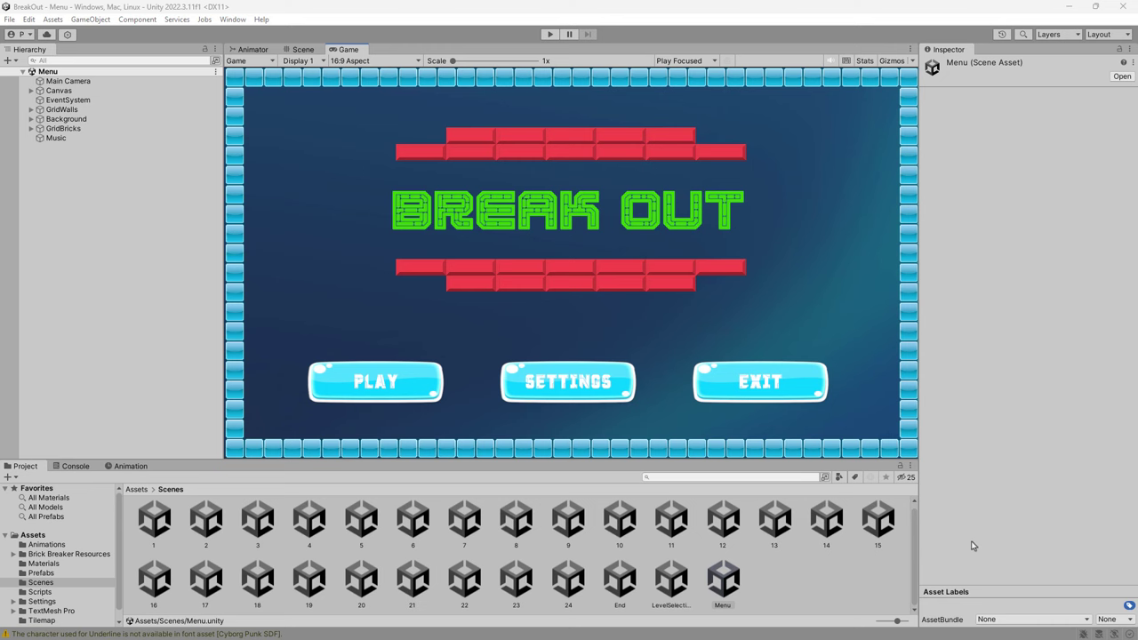
Step: Start Play mode and choose level 2 from the game's level selection
left_click(550, 34)
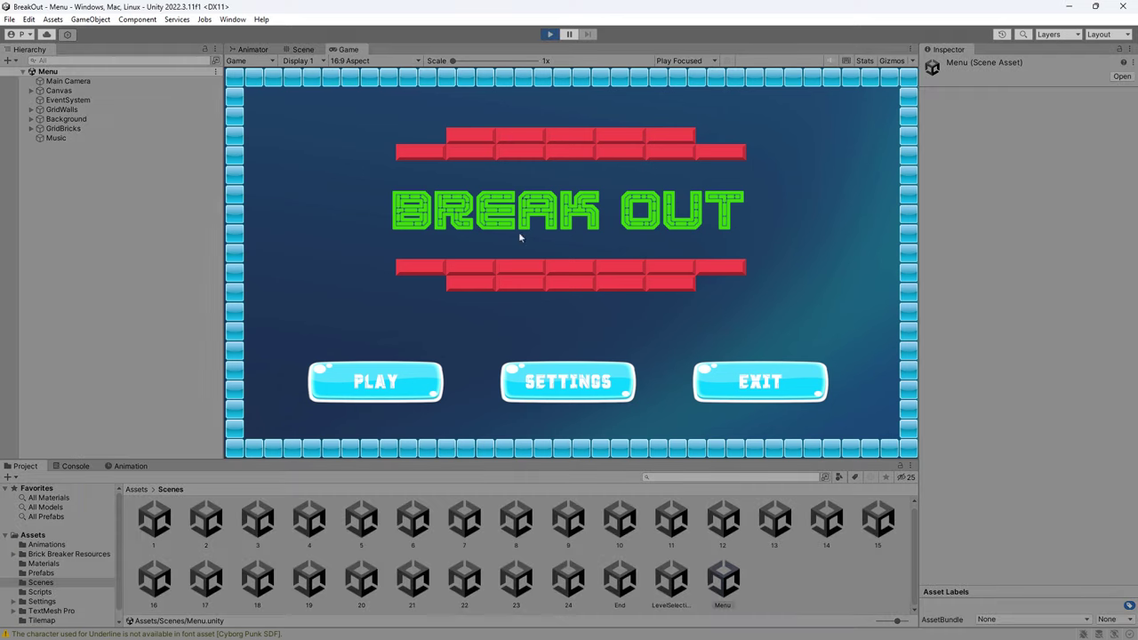
left_click(400, 380)
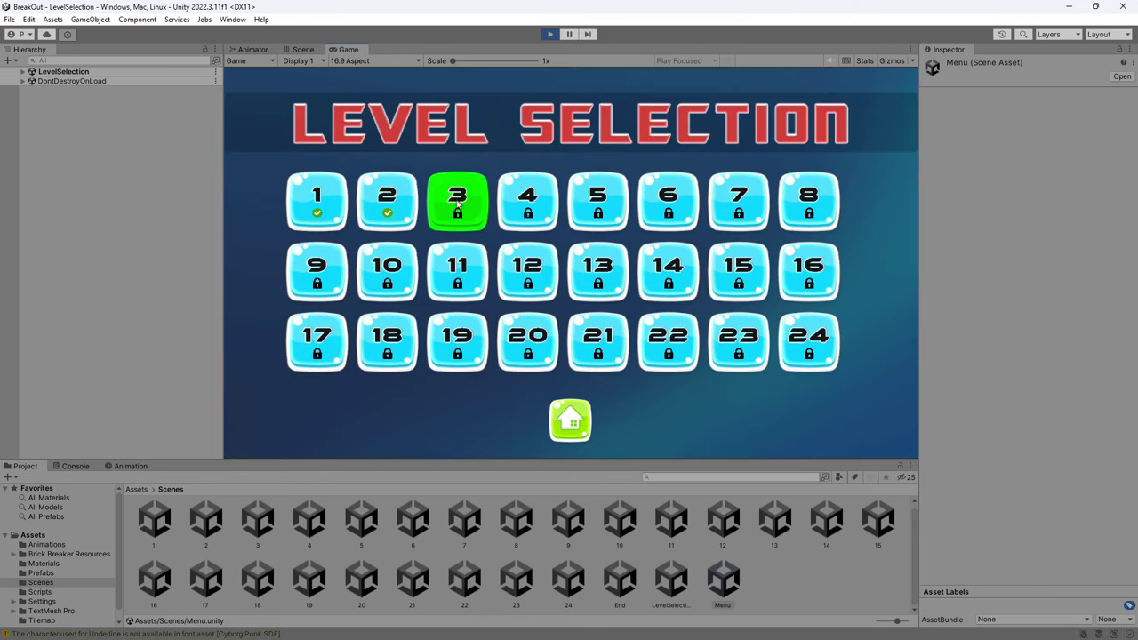
left_click(389, 210)
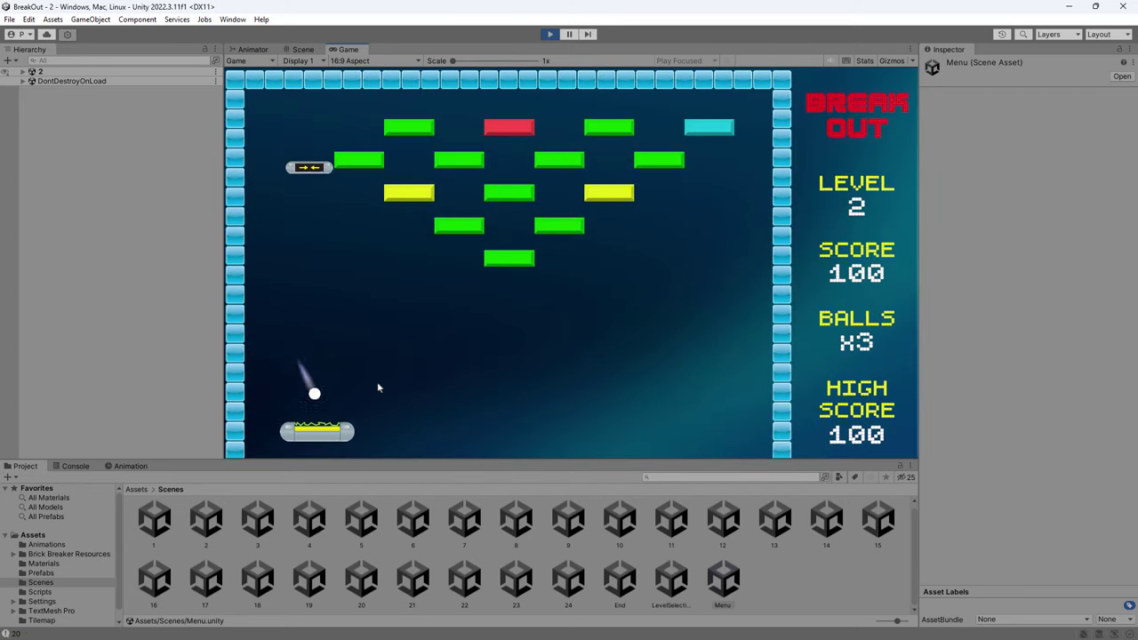
Step: Play level 2 with the arrow keys to a score of 500, then stop Play mode
key("Left")
key("Right")
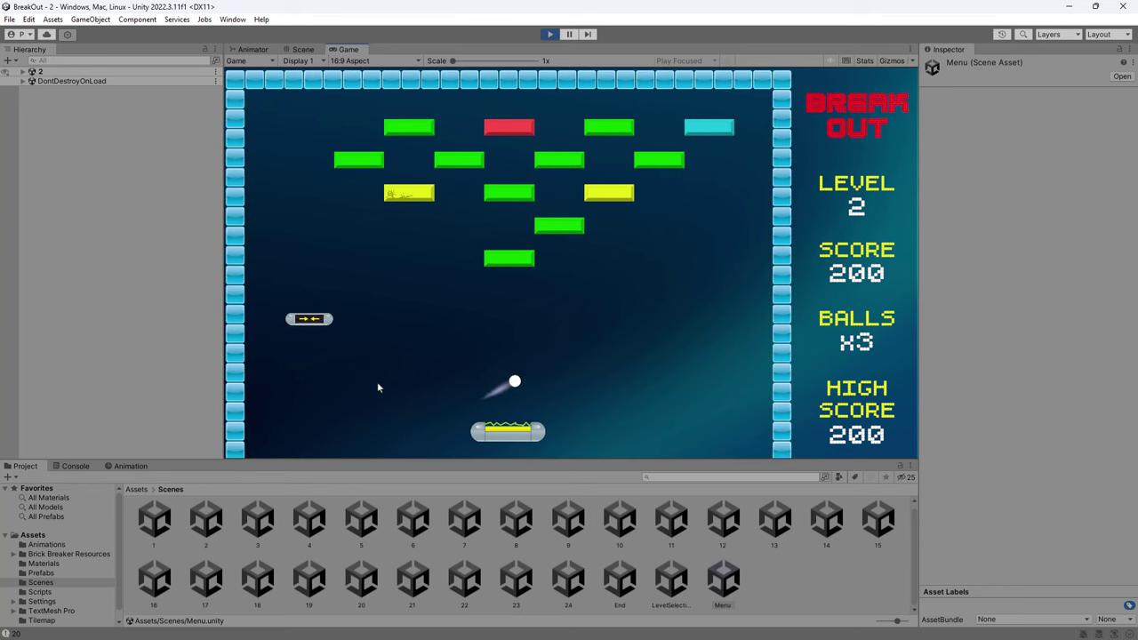
key("Left")
key("Left")
key("Right")
key("Right")
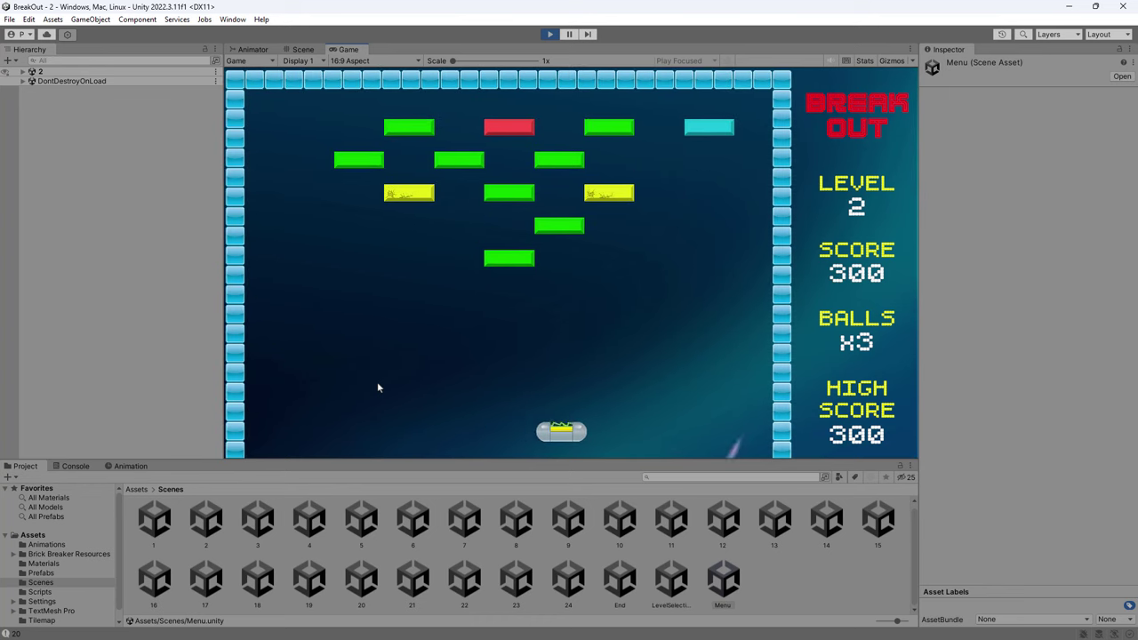
key("Right")
key("Right")
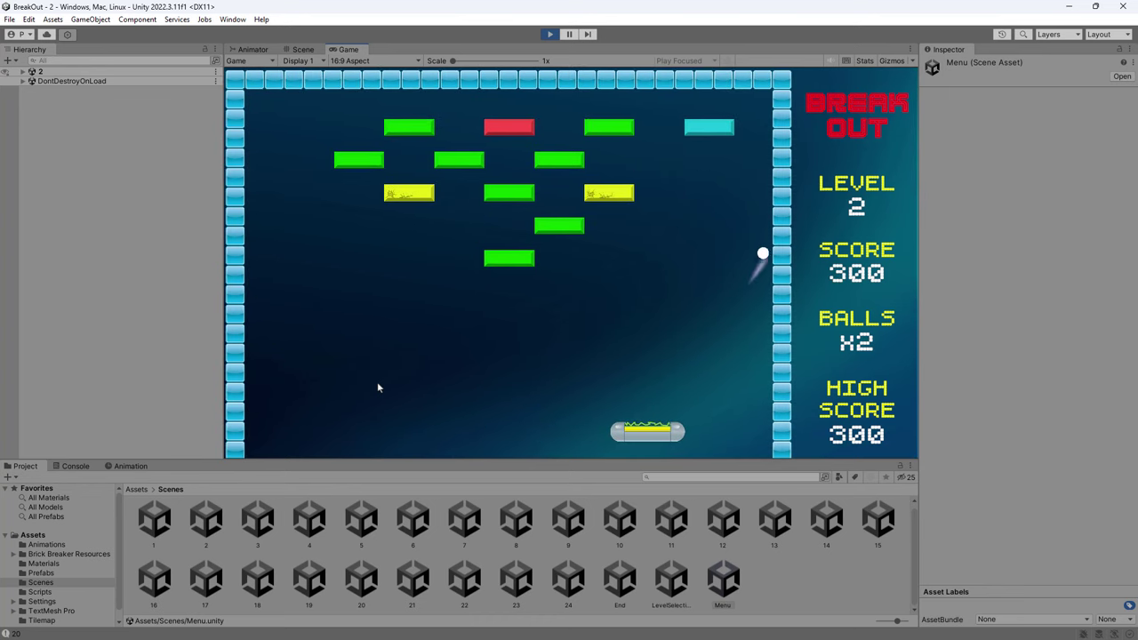
key("Left")
key("Left")
key("Right")
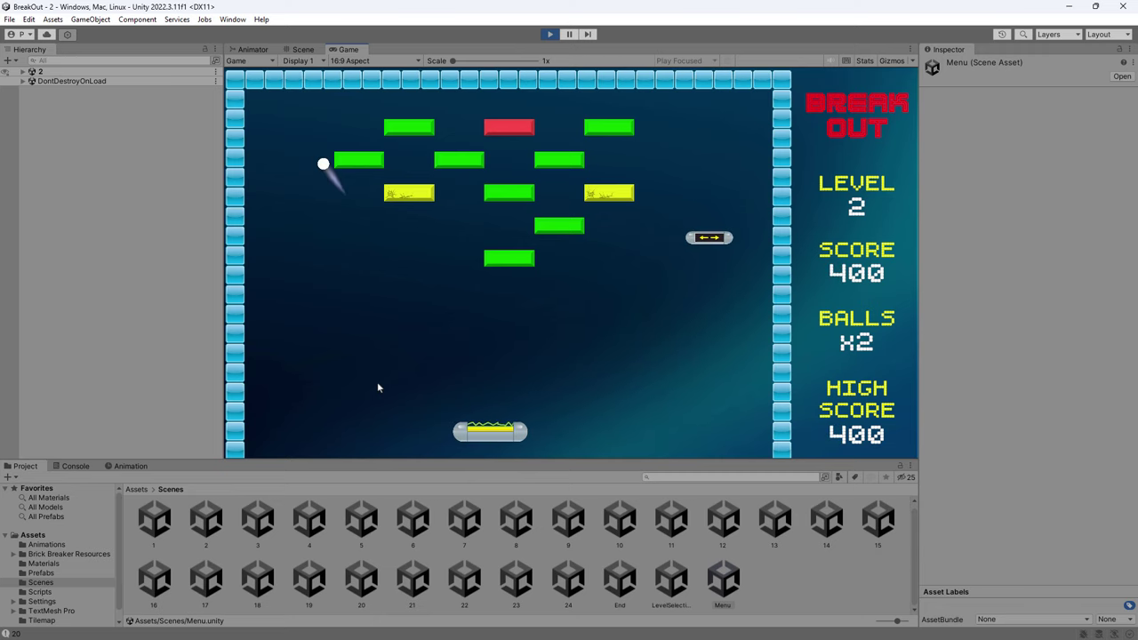
key("Left")
key("Right")
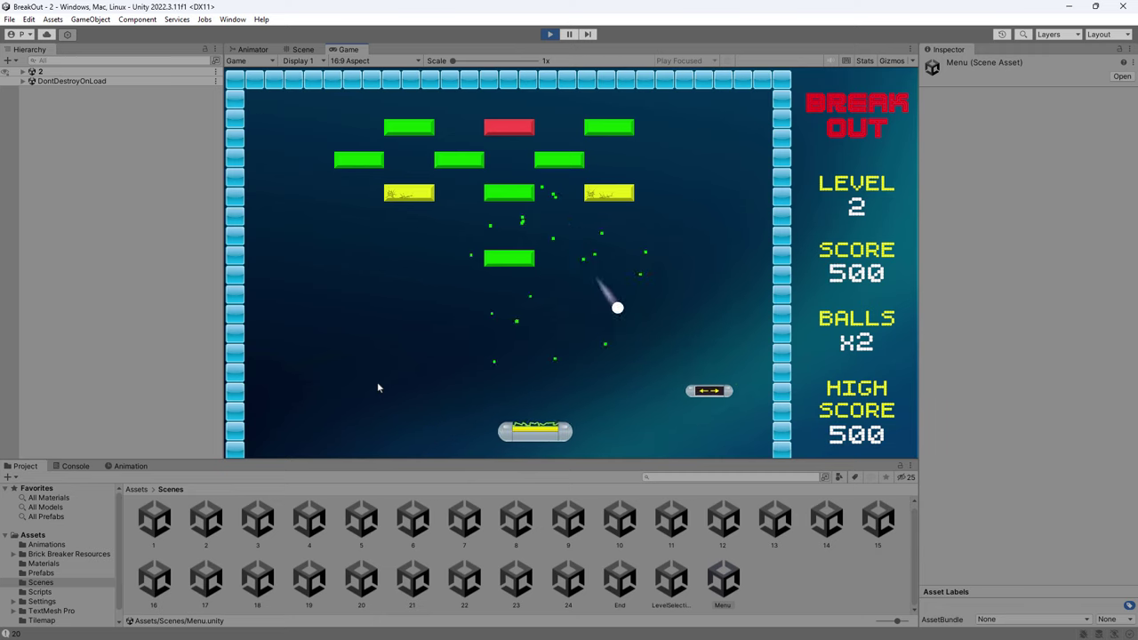
left_click(550, 34)
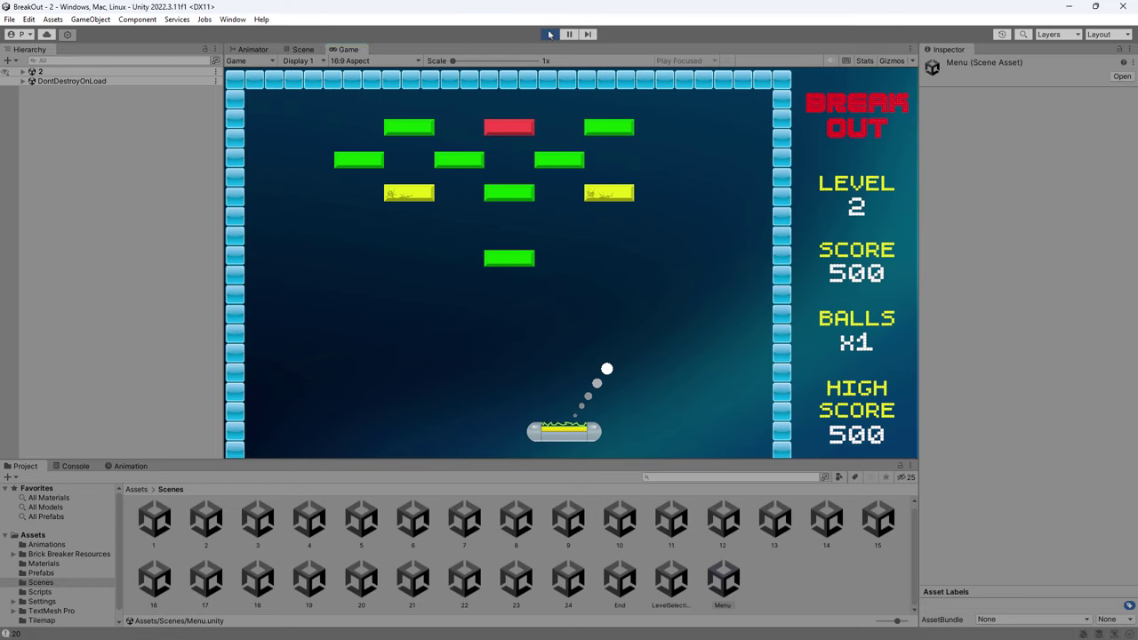
Step: Open the level 2 scene and select GridBricks > TilemapBricks in the hierarchy
double_click(153, 523)
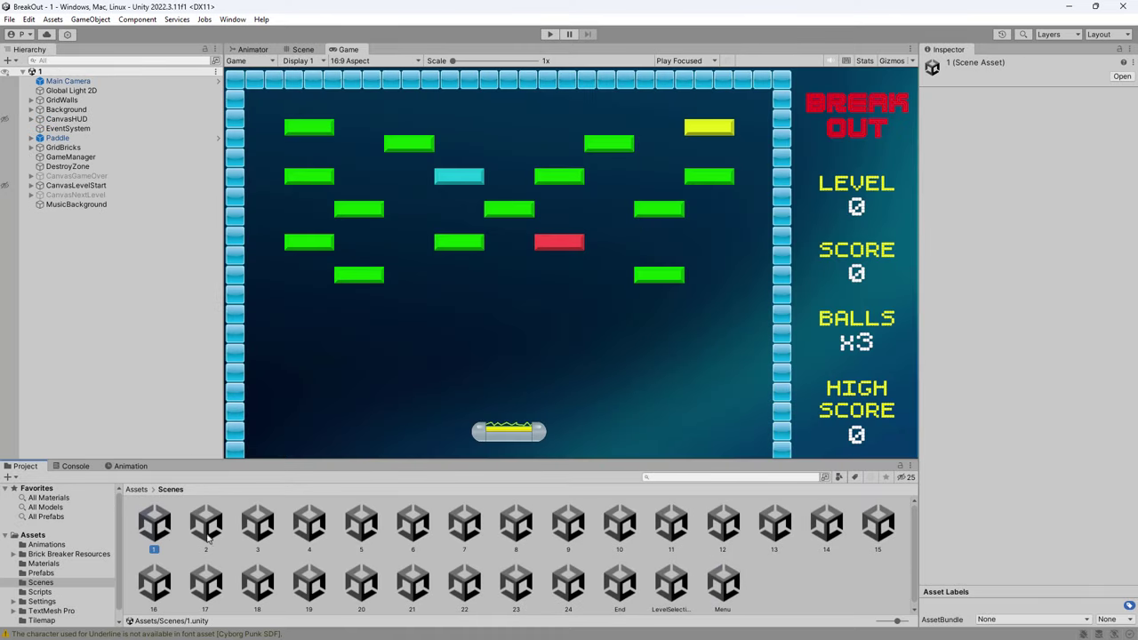
double_click(206, 526)
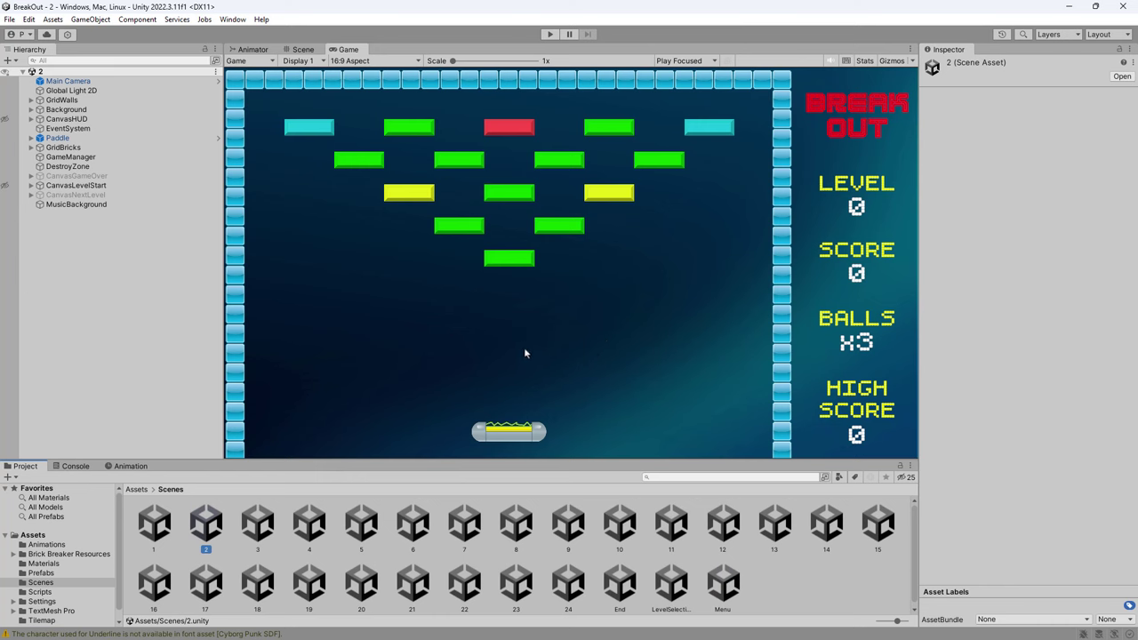
left_click(49, 148)
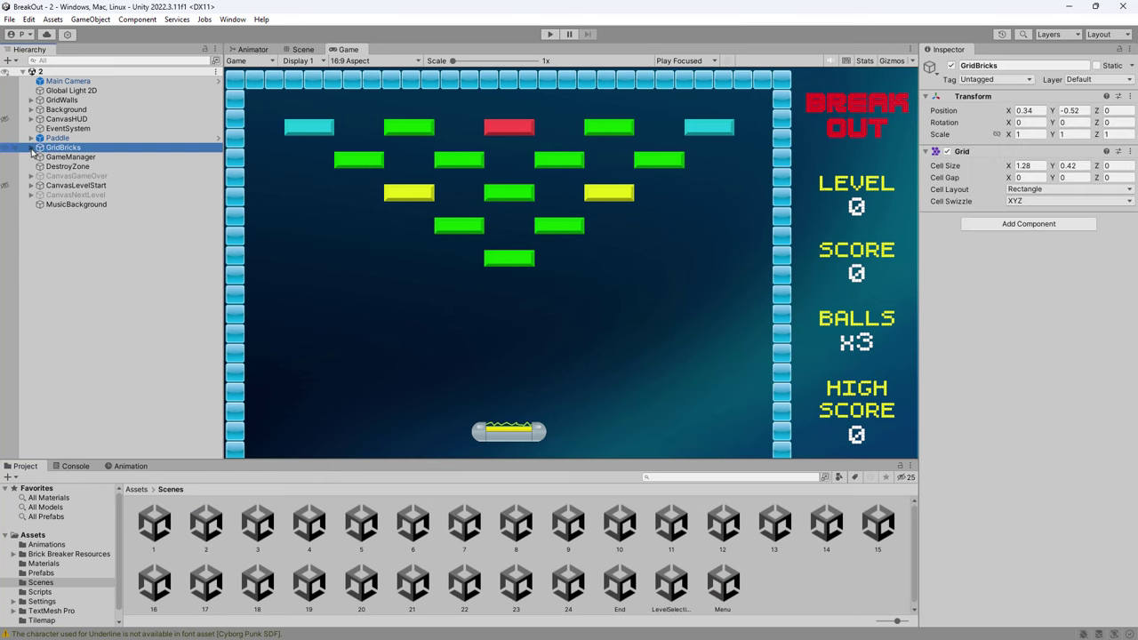
left_click(32, 148)
left_click(67, 158)
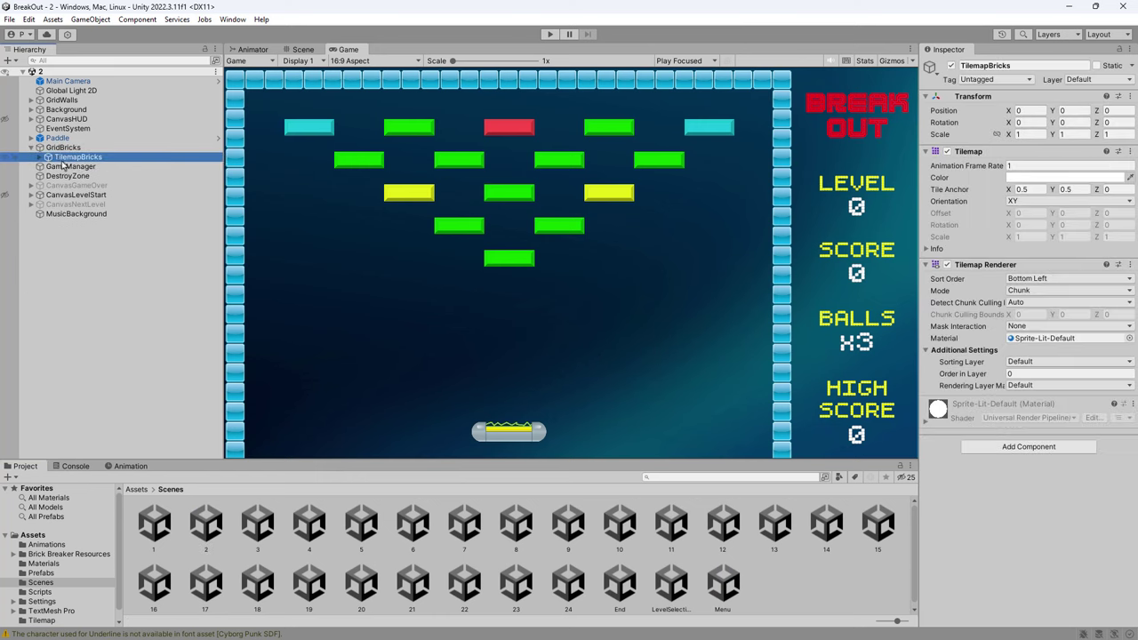
Step: In the Scene view, inspect the Brick prefab and confirm Color Brick Green with Type Bonus None
left_click(303, 50)
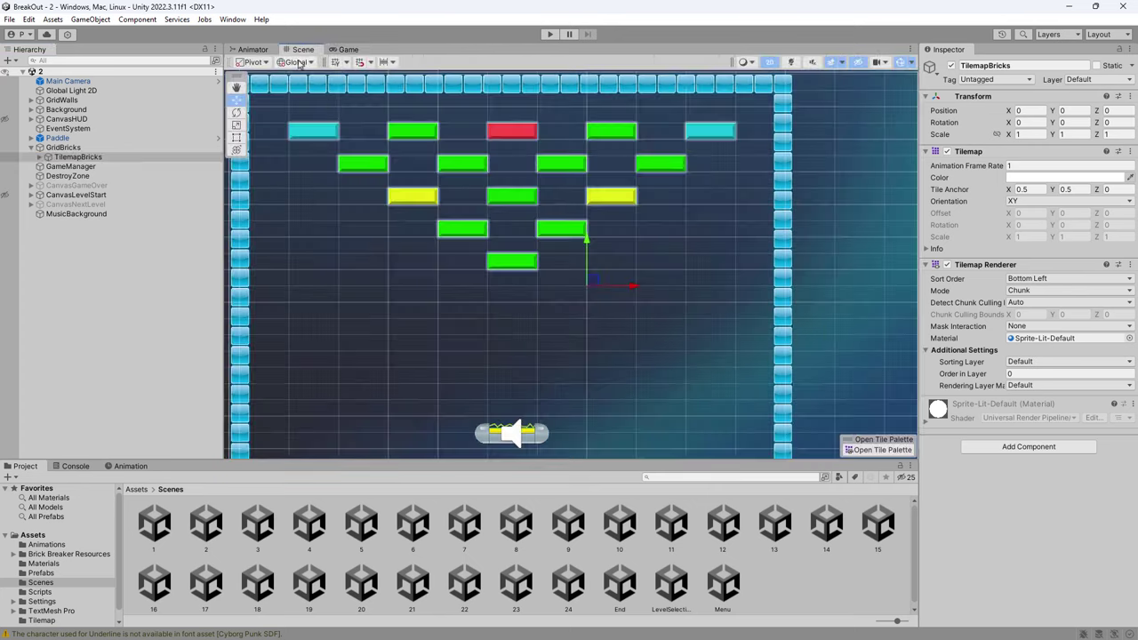
left_click(49, 573)
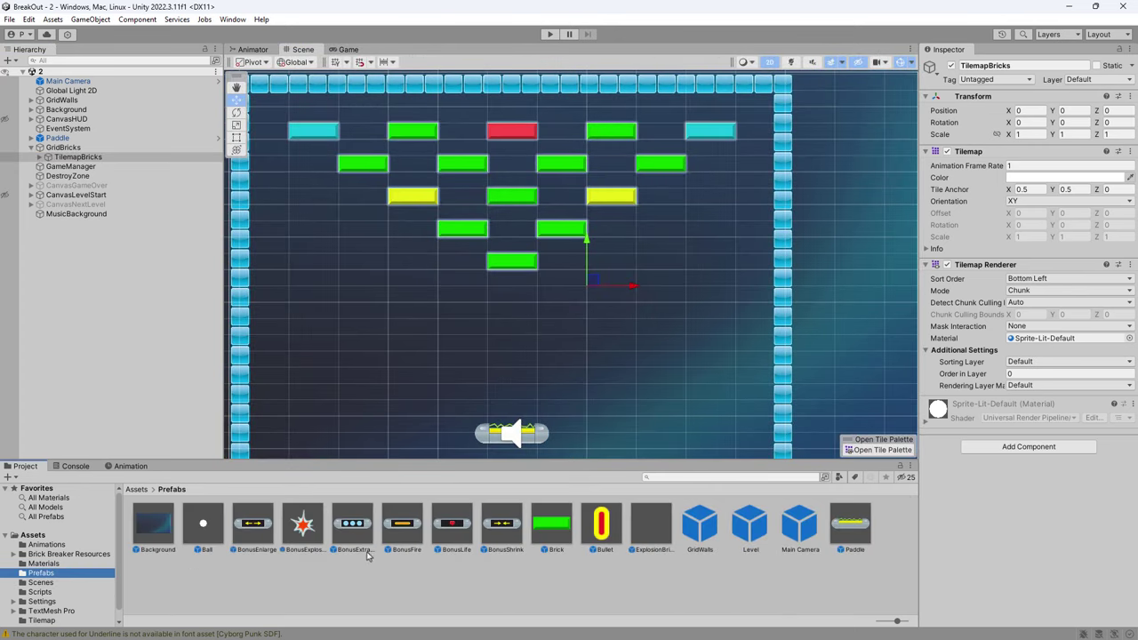
left_click(555, 529)
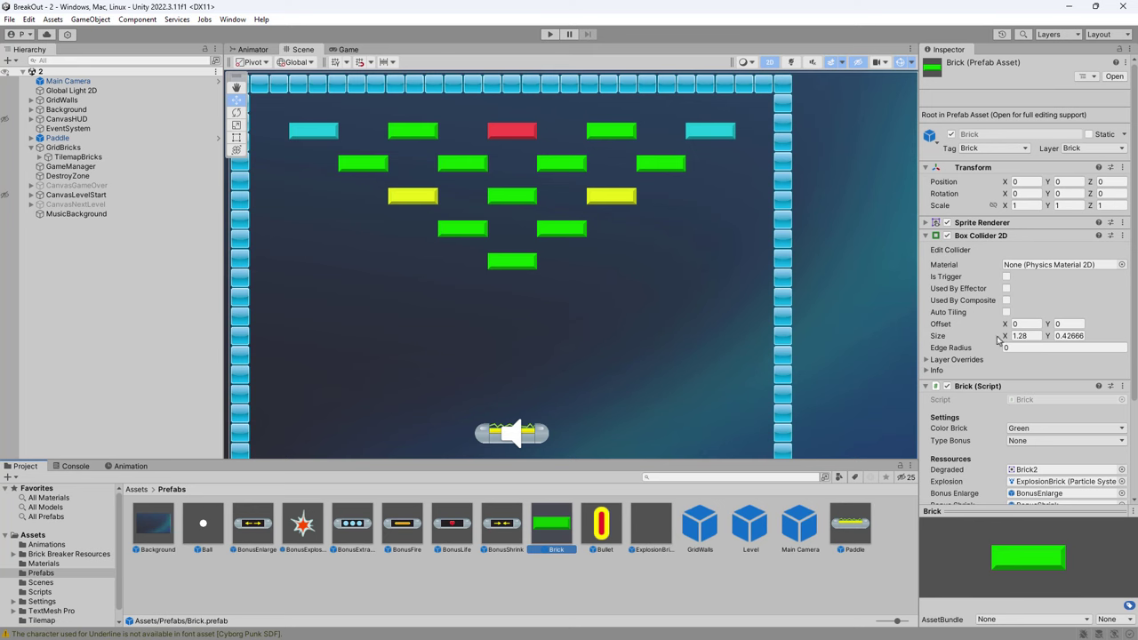
scroll(979, 459, "down", 1)
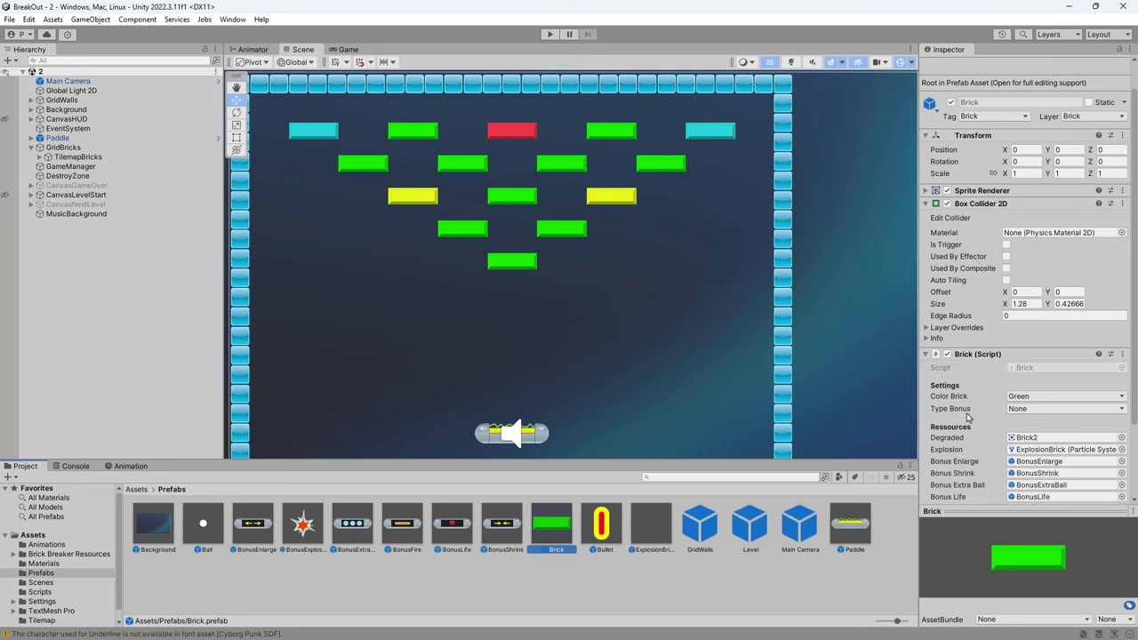
left_click(1027, 410)
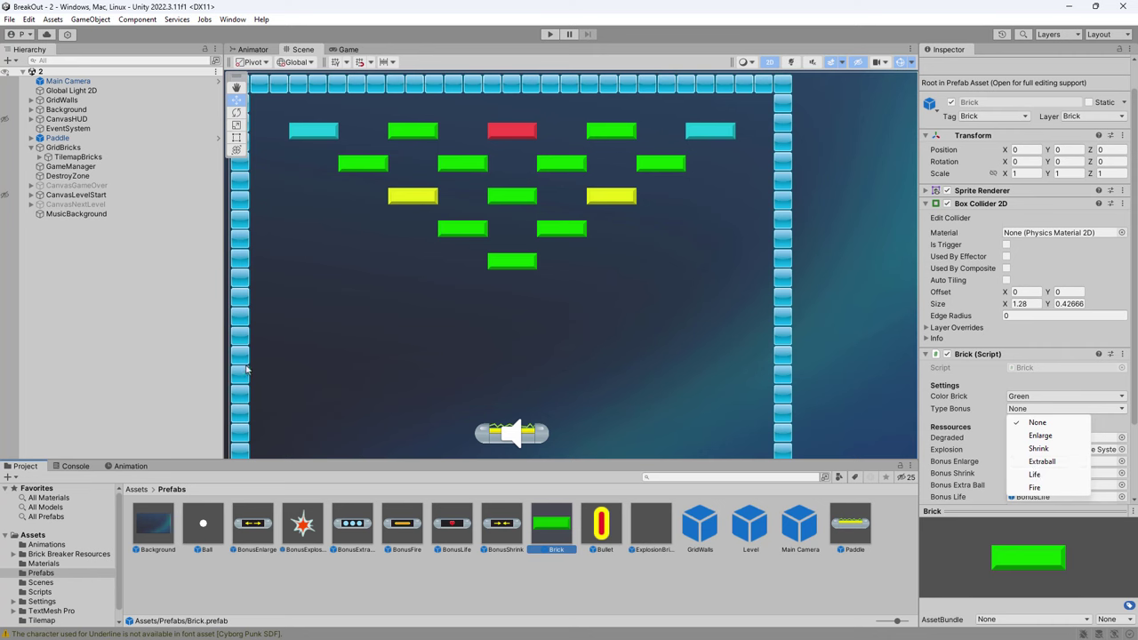
left_click(54, 583)
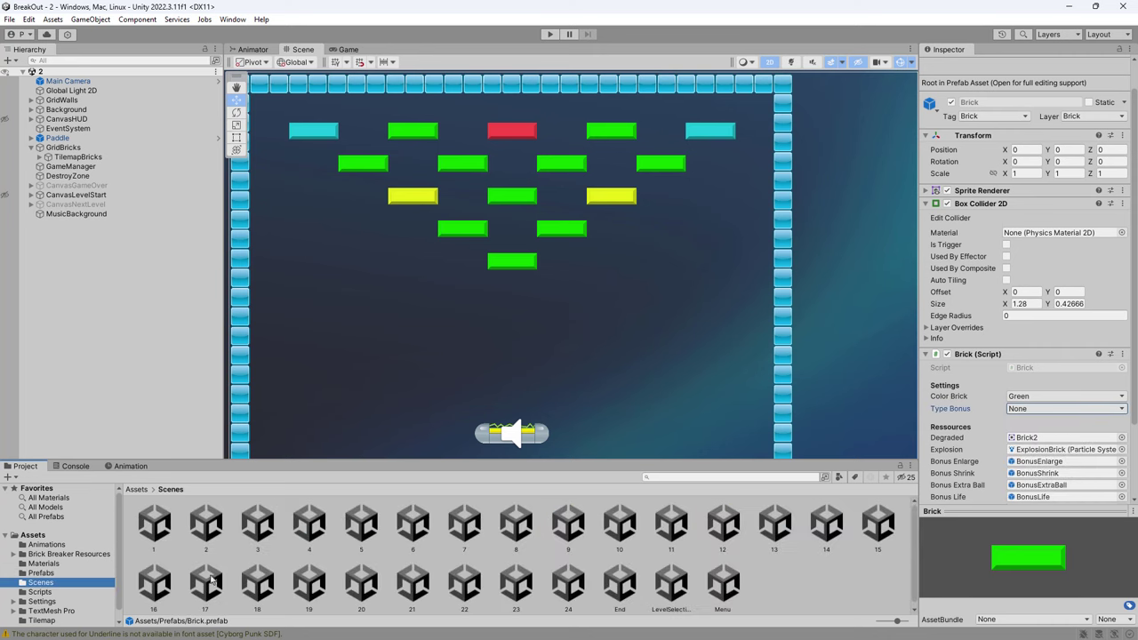
Step: Save the level 2 scene as BaseLevel in the Assets/Scenes folder
left_click(206, 530)
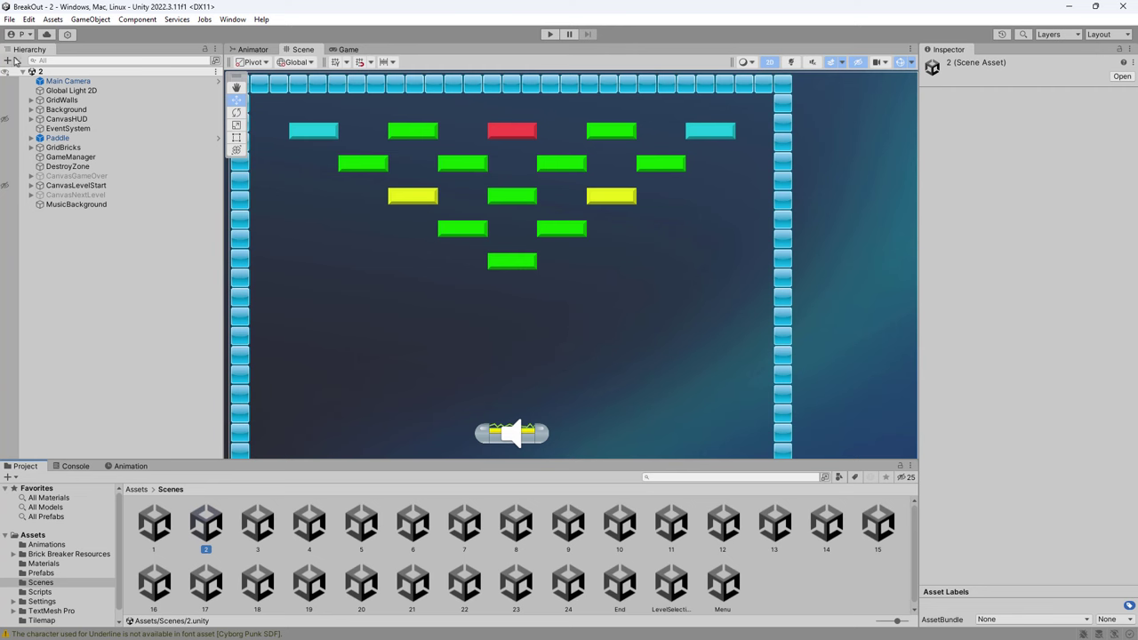
left_click(11, 19)
left_click(33, 91)
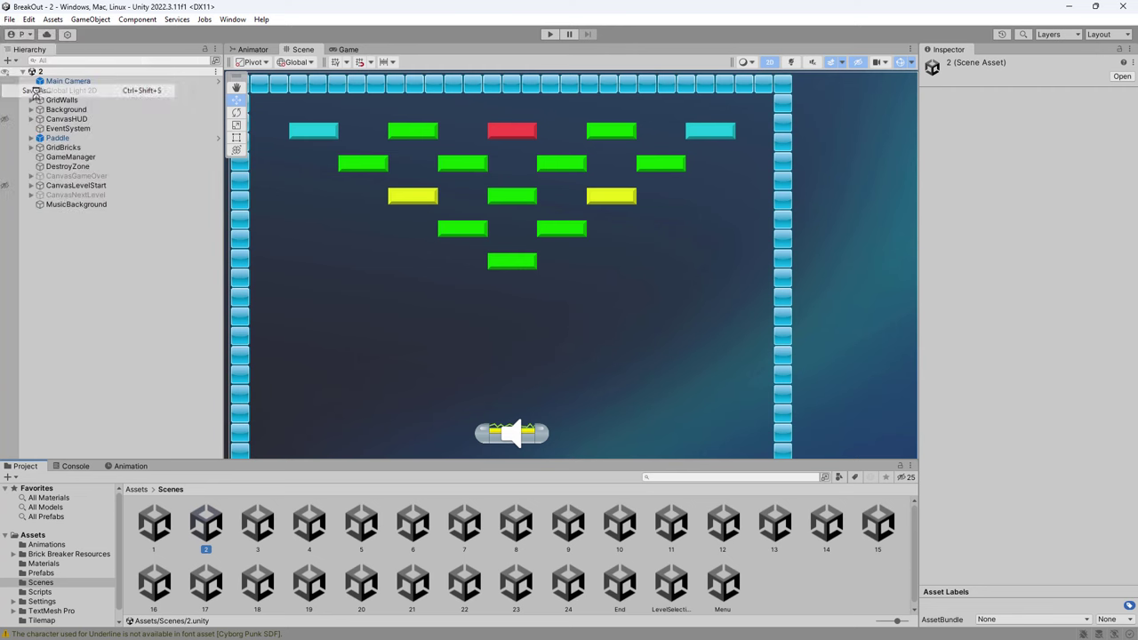
double_click(347, 229)
type("BaseLevel")
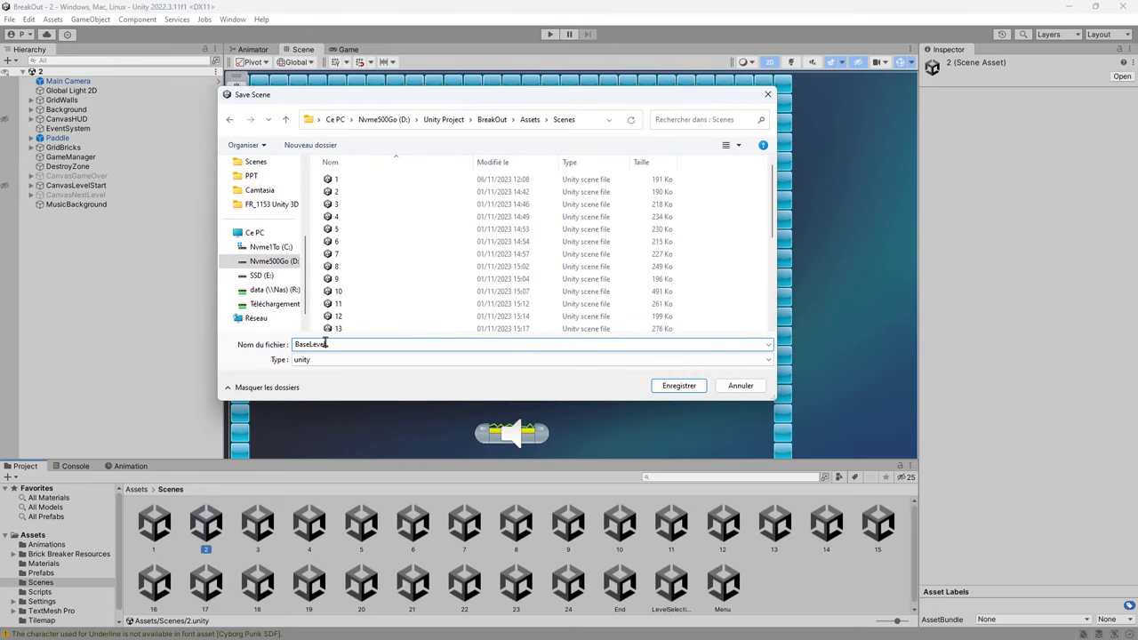
key("Return")
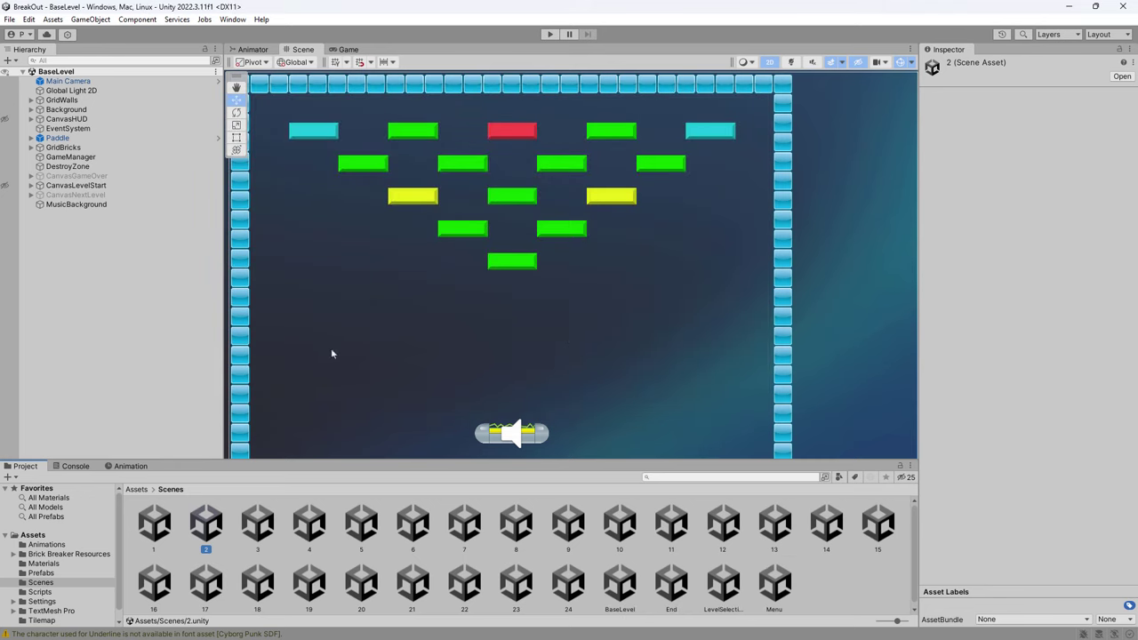
Step: In the BaseLevel Scene view, select TilemapBricks and open the Tile Palette
left_click(625, 588)
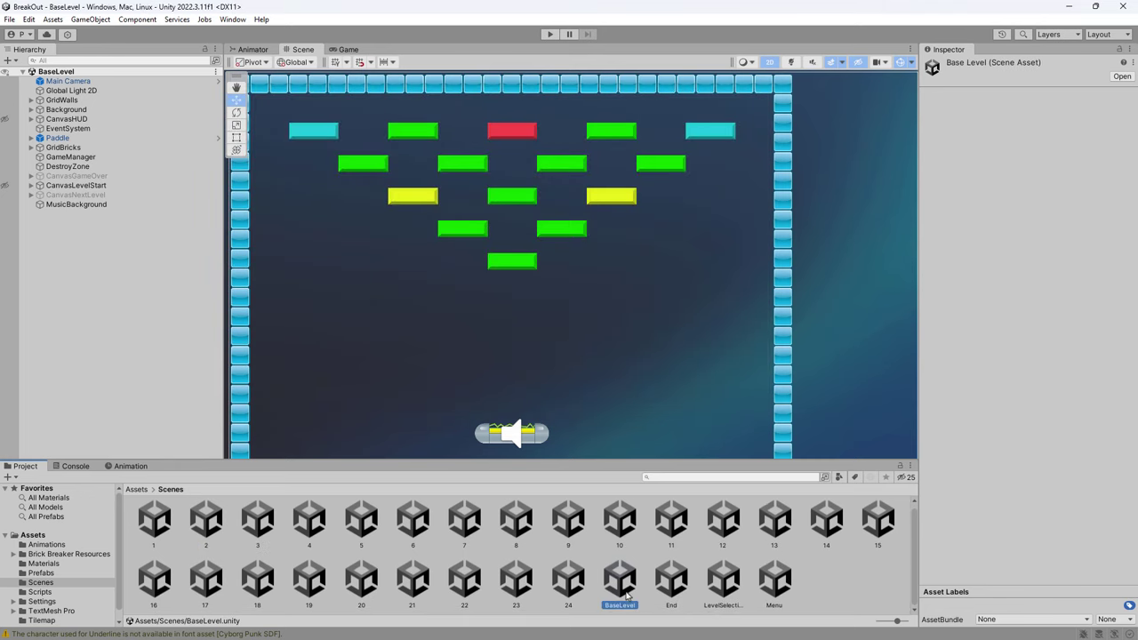
left_click(302, 49)
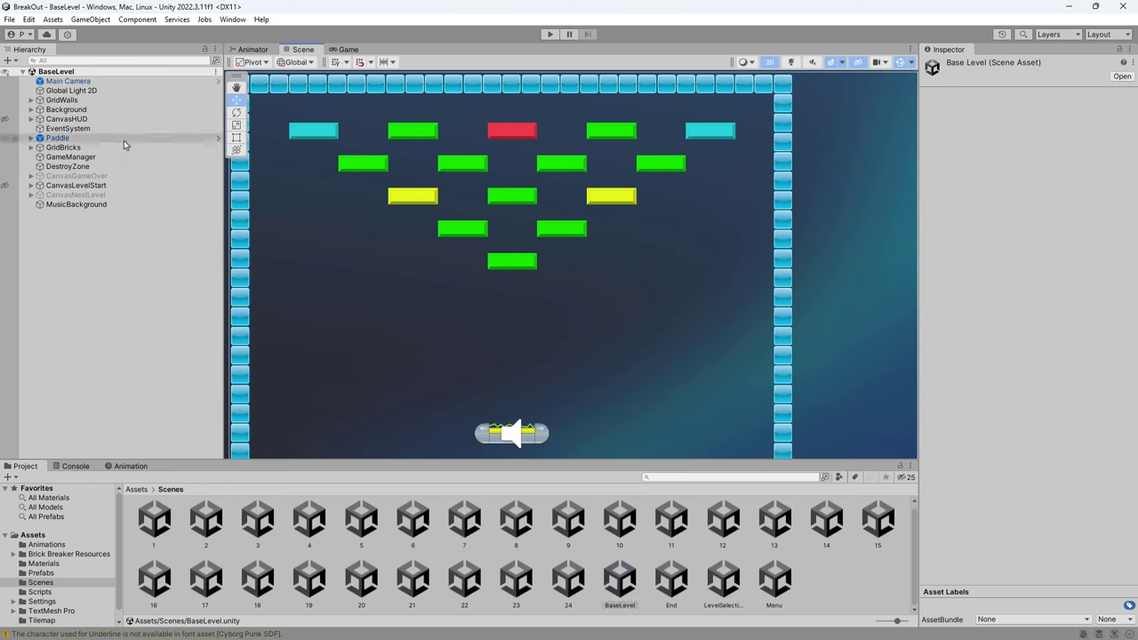
left_click(31, 148)
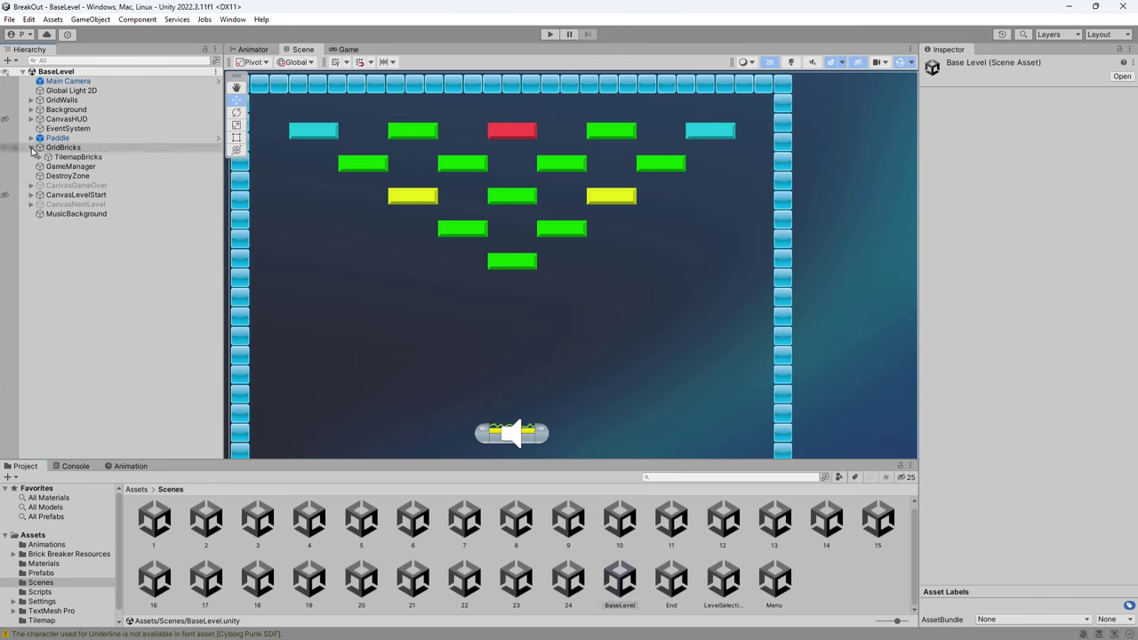
left_click(37, 157)
left_click(78, 158)
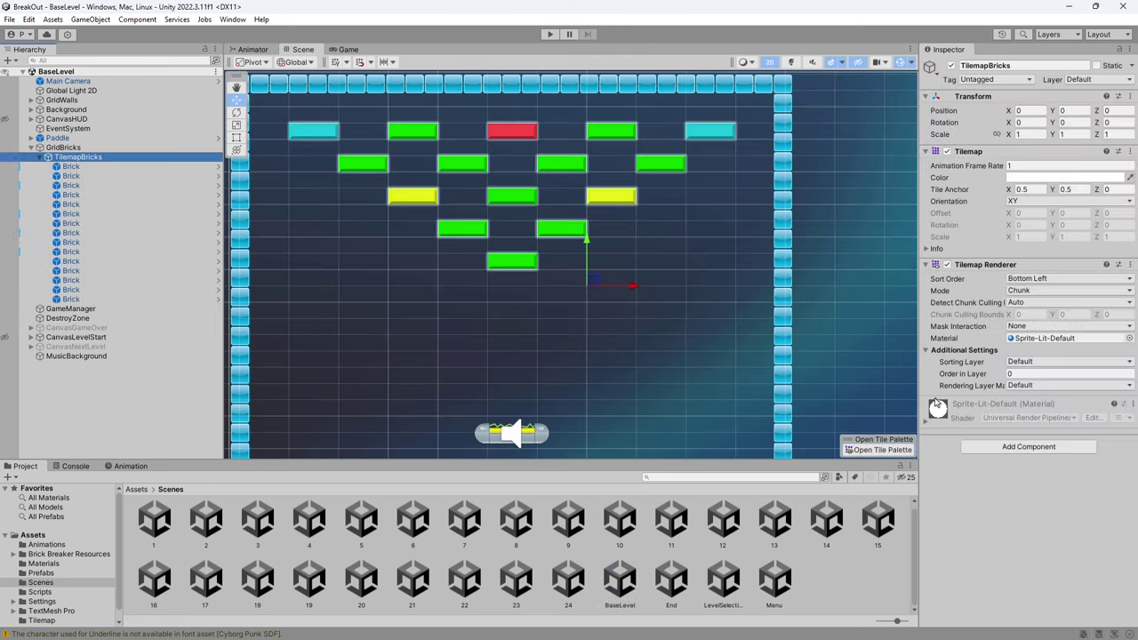
left_click(883, 450)
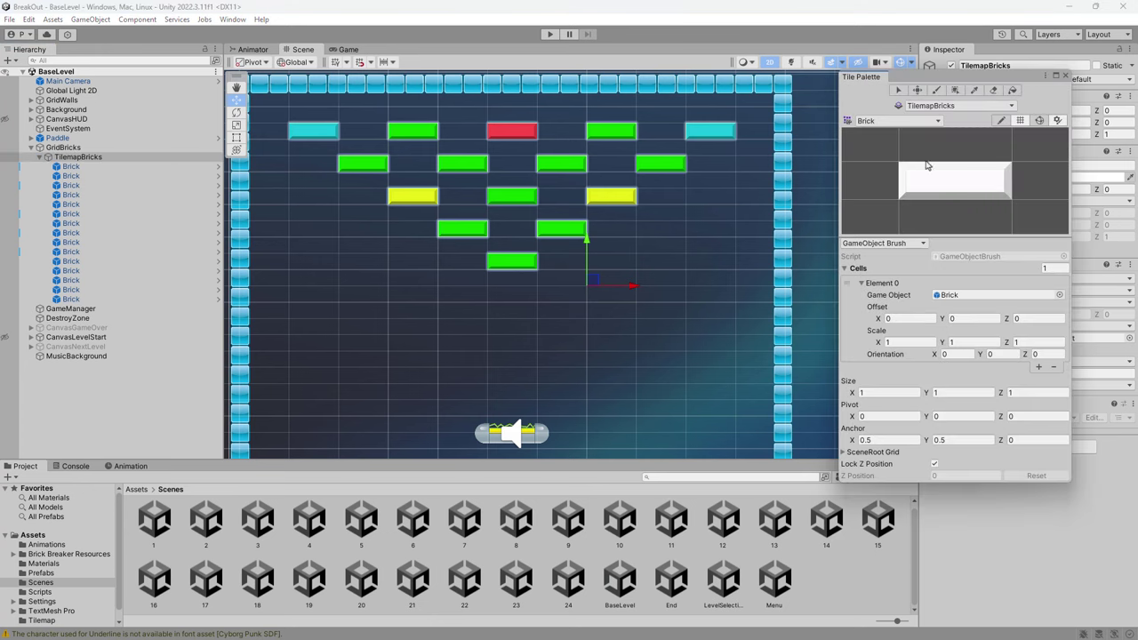
Step: Erase every brick from the grid, test-paint and undo it, then close the Tile Palette
left_click(993, 90)
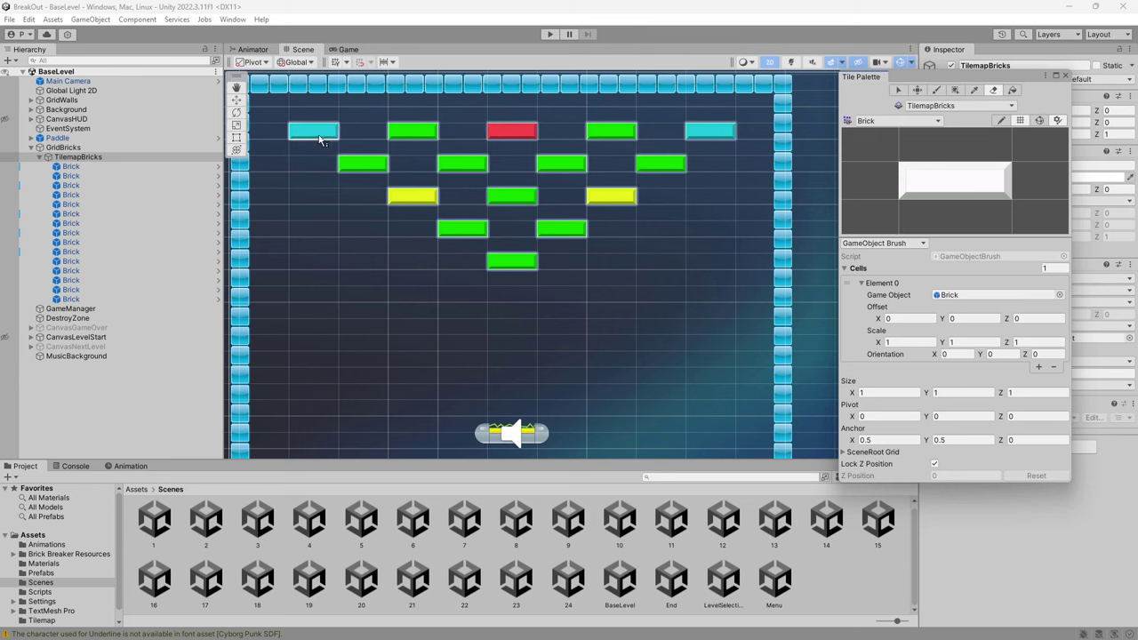
mouse_move(313, 131)
left_mouse_down()
mouse_move(667, 133)
mouse_move(509, 236)
mouse_move(561, 261)
left_mouse_up()
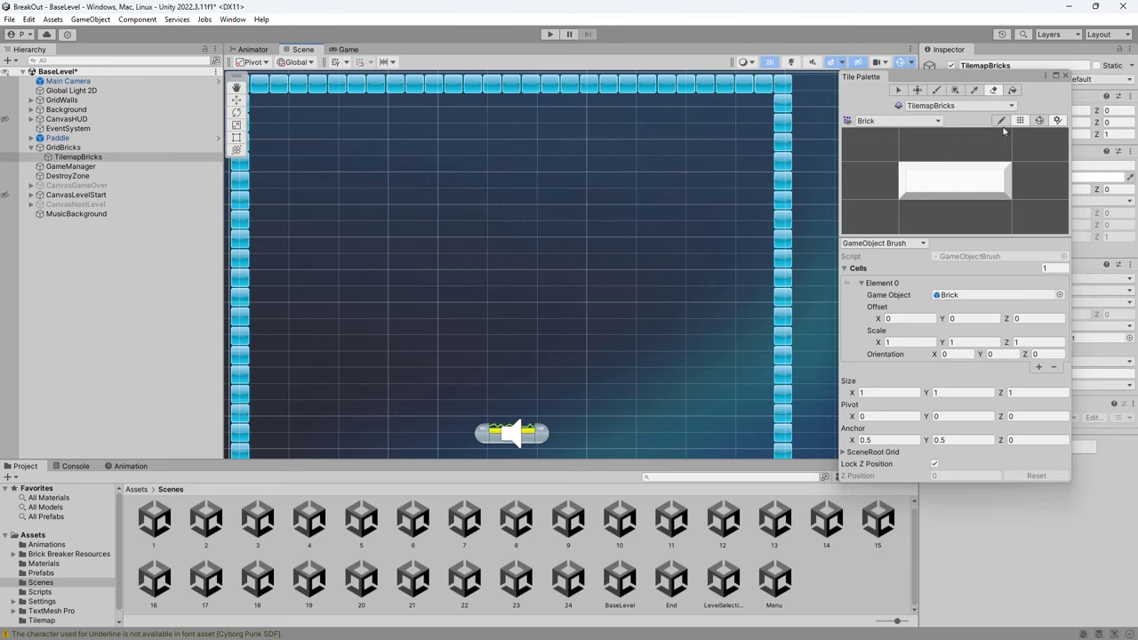
left_click(935, 90)
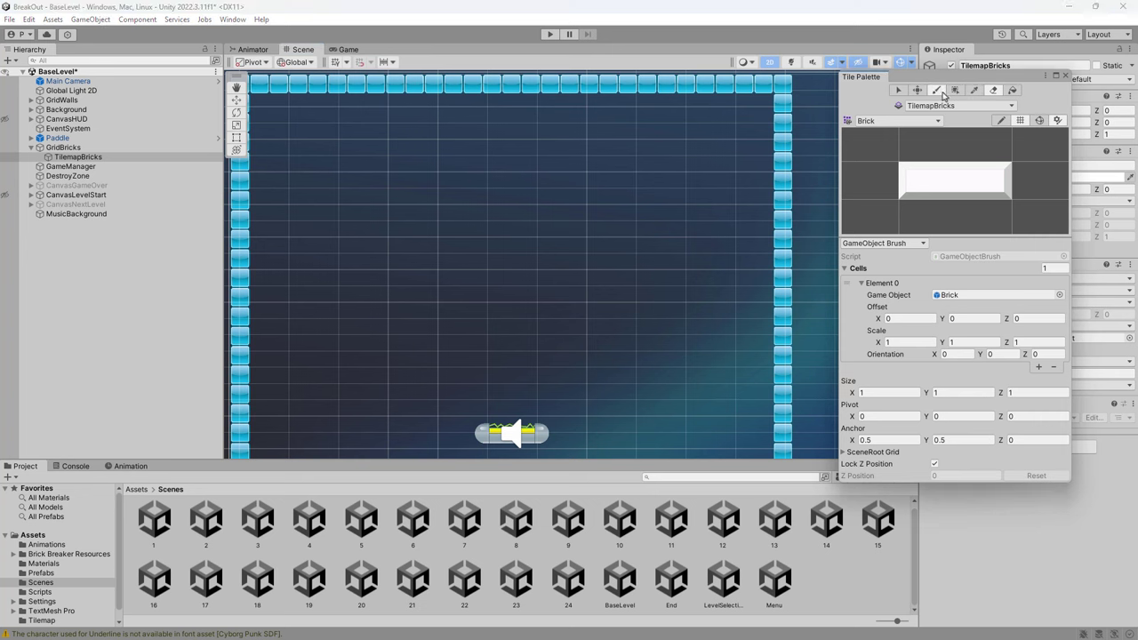
mouse_move(311, 148)
left_mouse_down()
mouse_move(521, 155)
mouse_move(351, 196)
left_mouse_up()
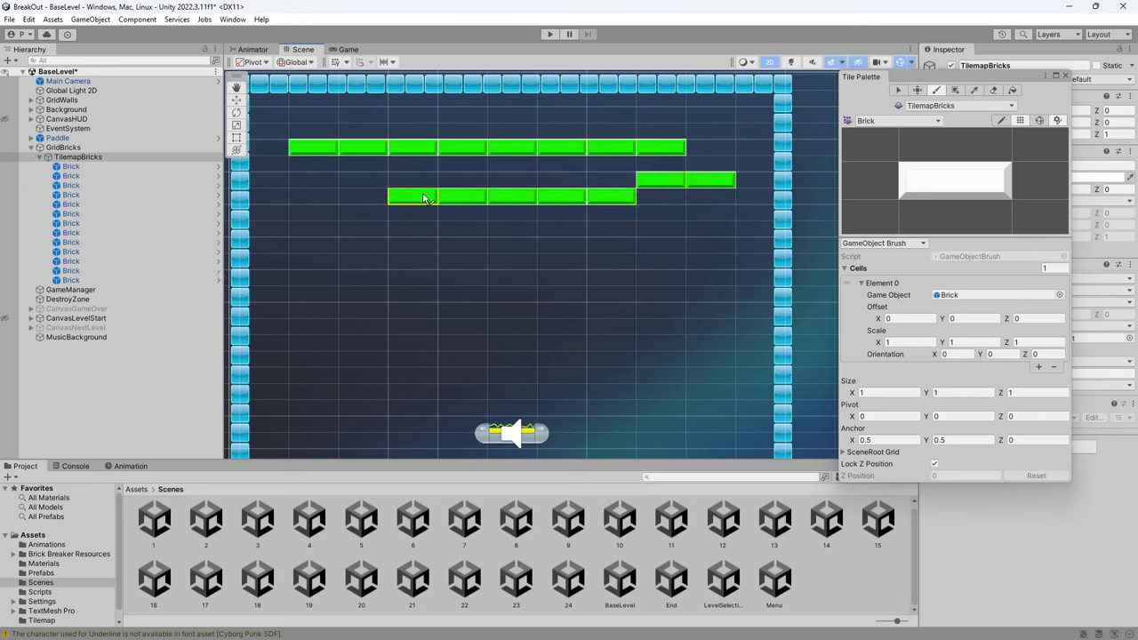
left_click_drag(356, 277, 639, 310)
key("ctrl+z")
key("ctrl+z")
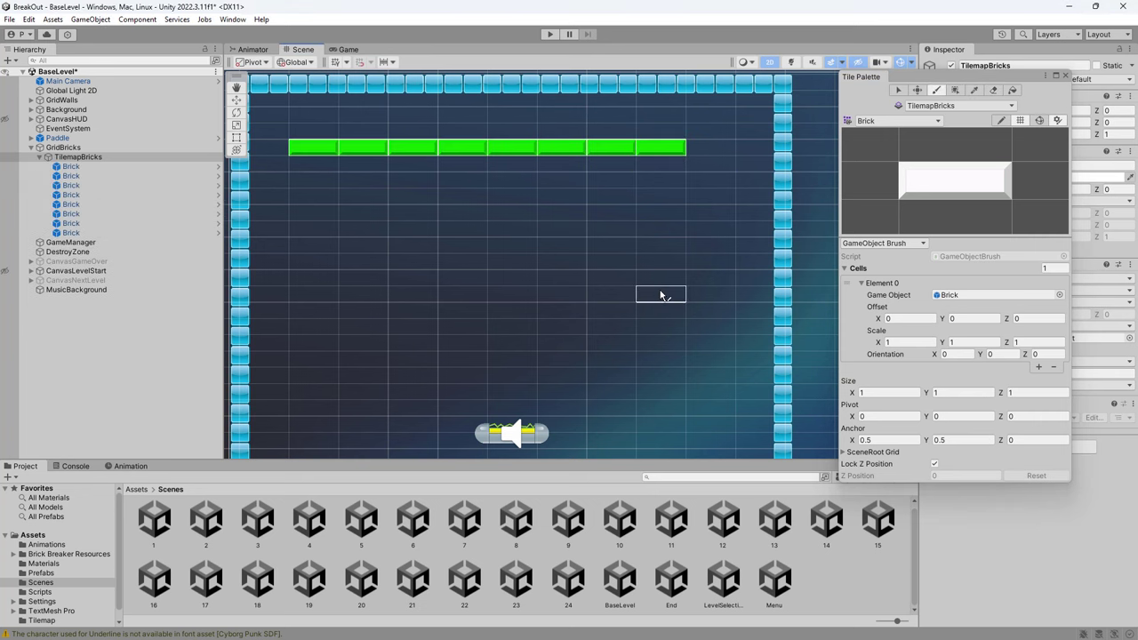
key("ctrl+z")
left_click(1066, 75)
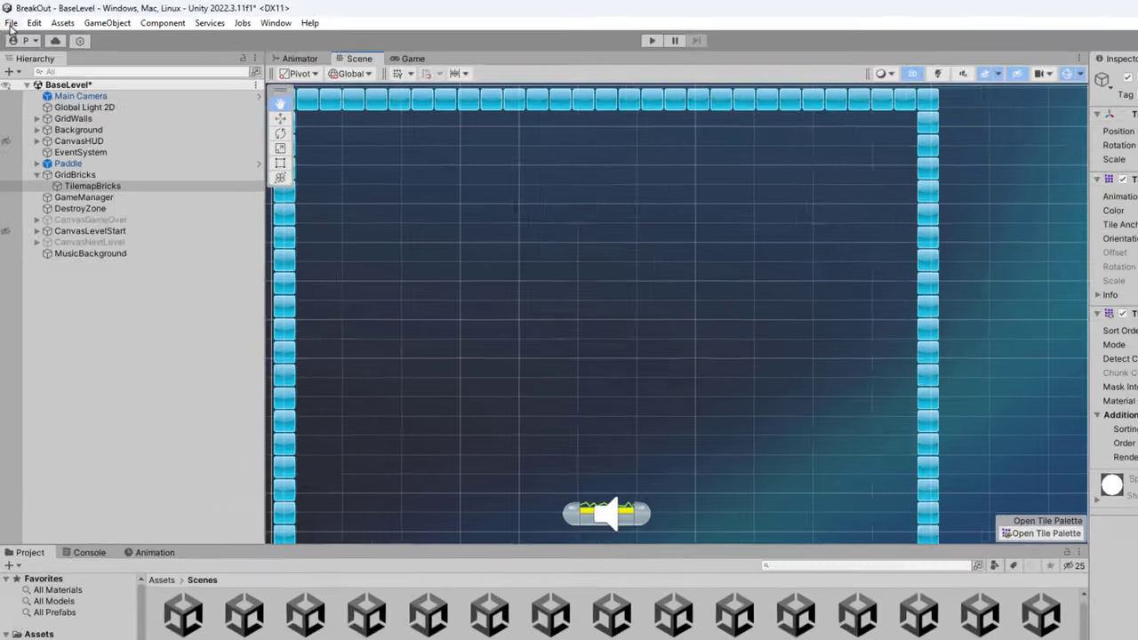
left_click(10, 20)
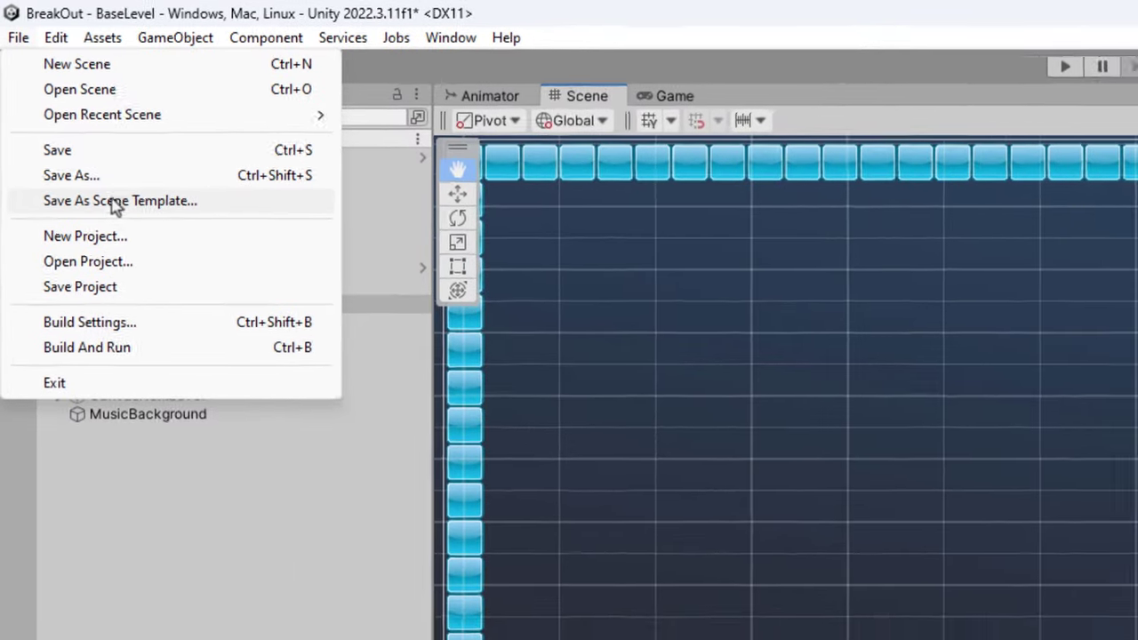
Step: Save the empty scene as a scene template named BaseLevel in Scenes
left_click(81, 153)
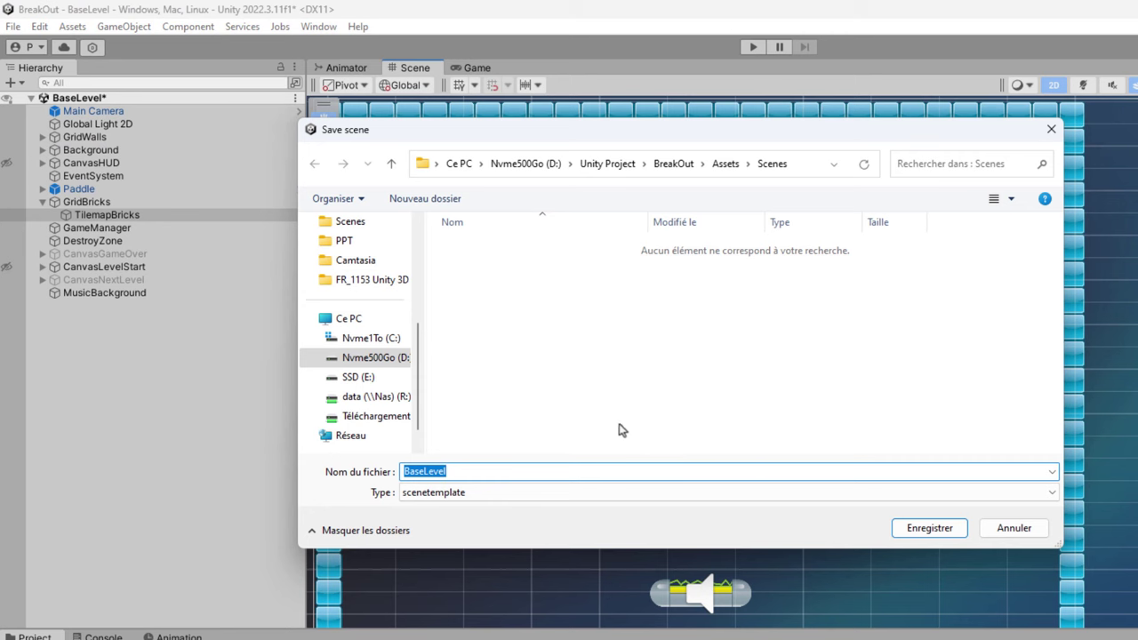
left_click(929, 532)
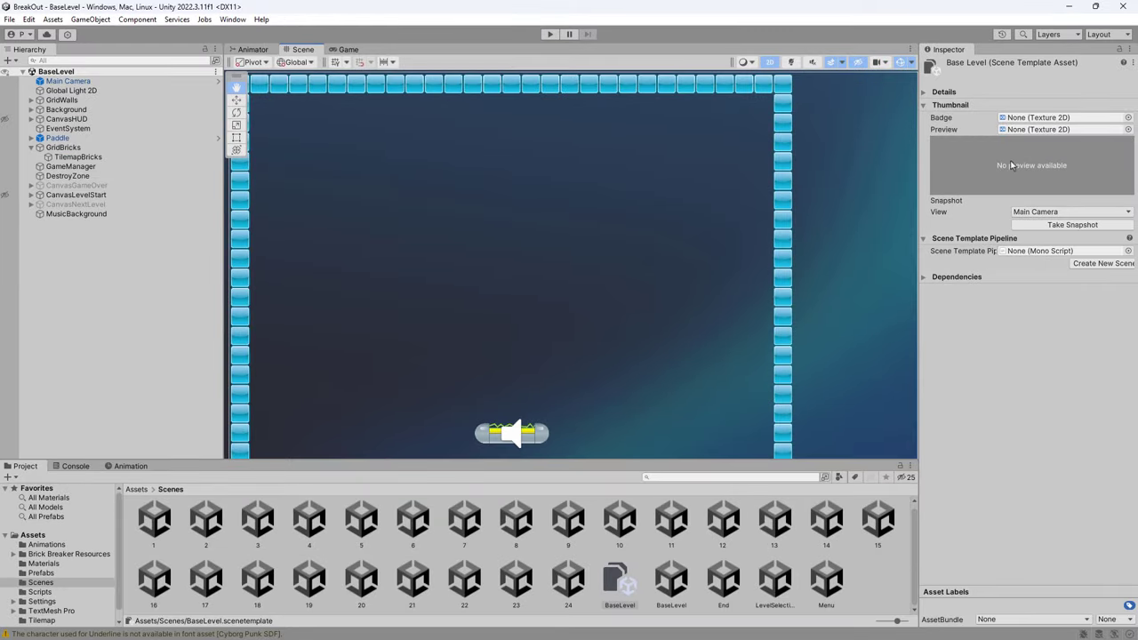
Step: Under Details, enter Title BaseLevel and Description 'Ceci est un level vierge du casse brique', then widen the Inspector
left_click(941, 93)
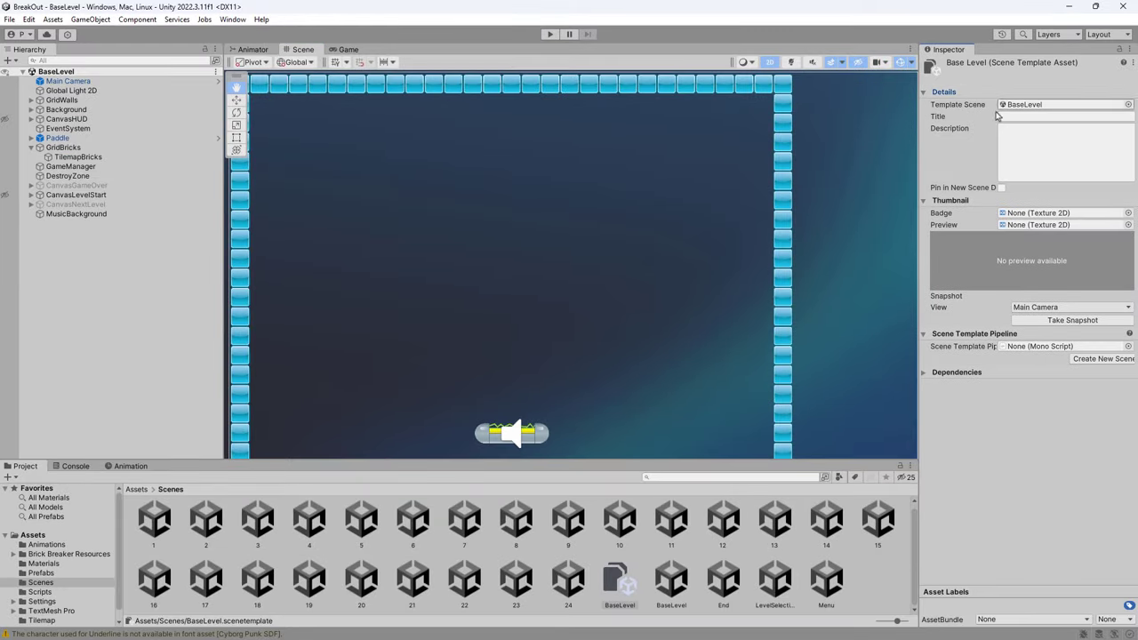
left_click(1018, 120)
type("BaseLevel")
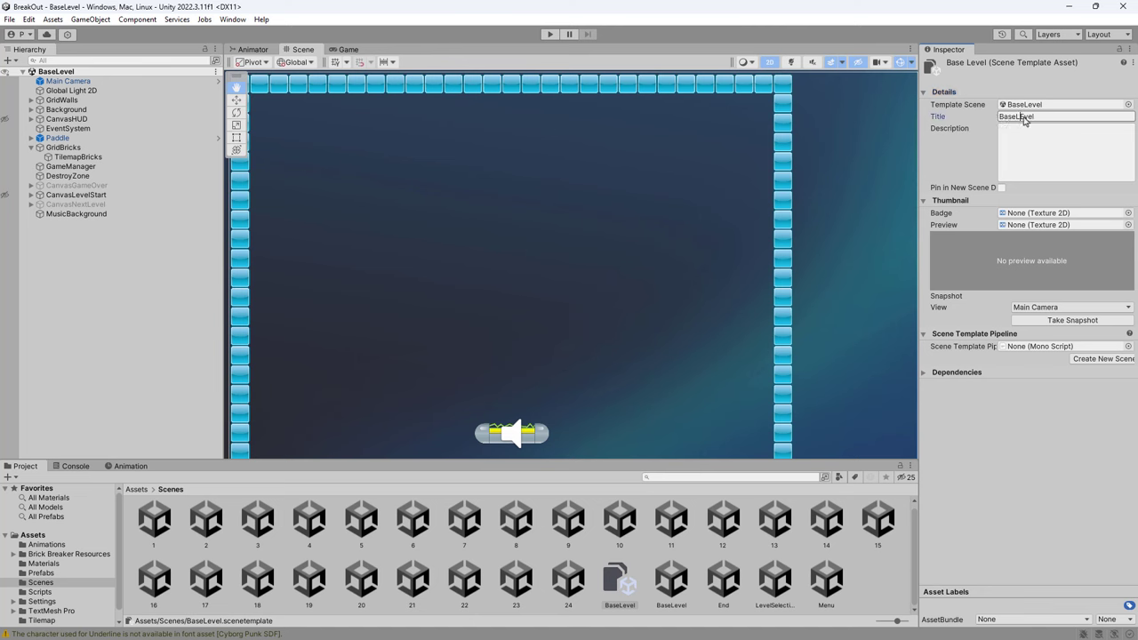
left_click(1045, 156)
type("Ceci est une sc en vierg")
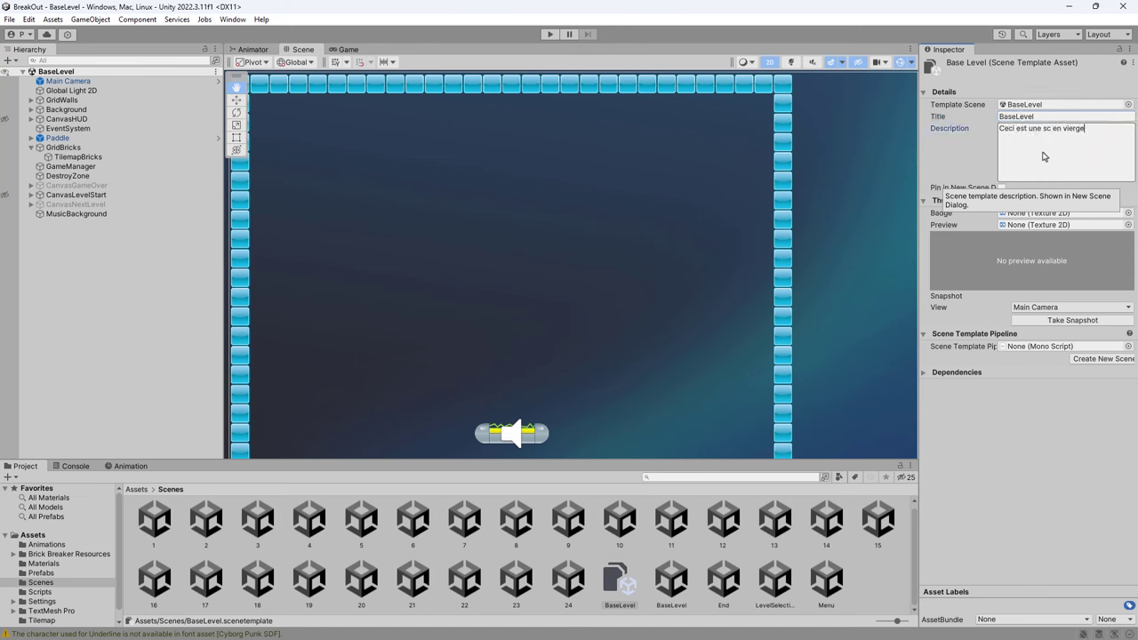
key("BackSpace")
key("BackSpace")
key("BackSpace")
left_click(1106, 130)
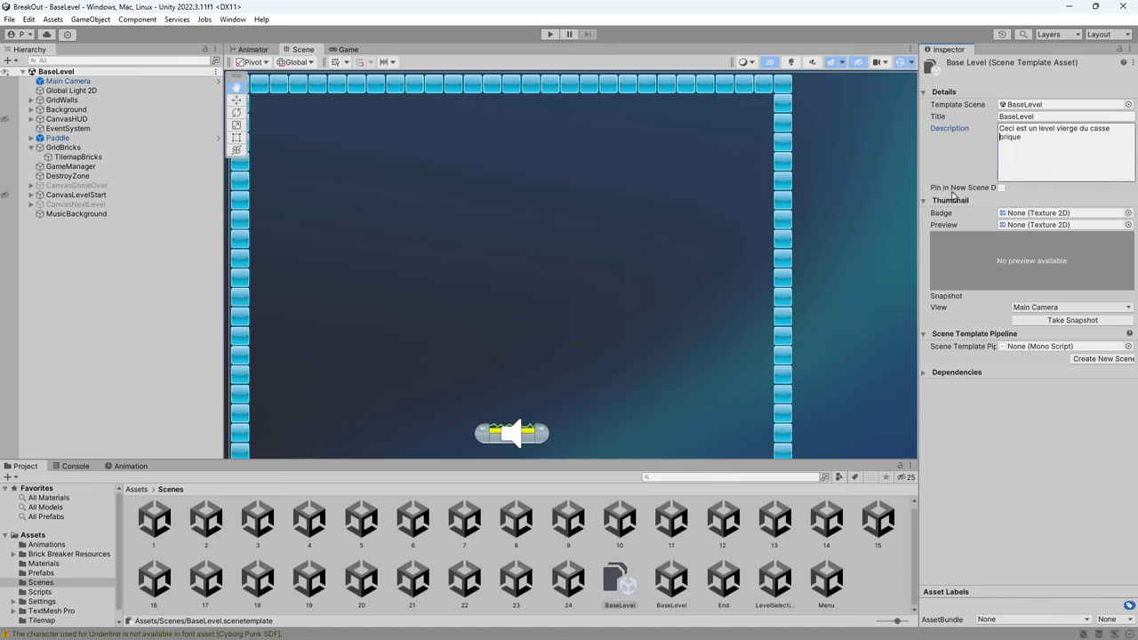
left_click_drag(920, 203, 861, 205)
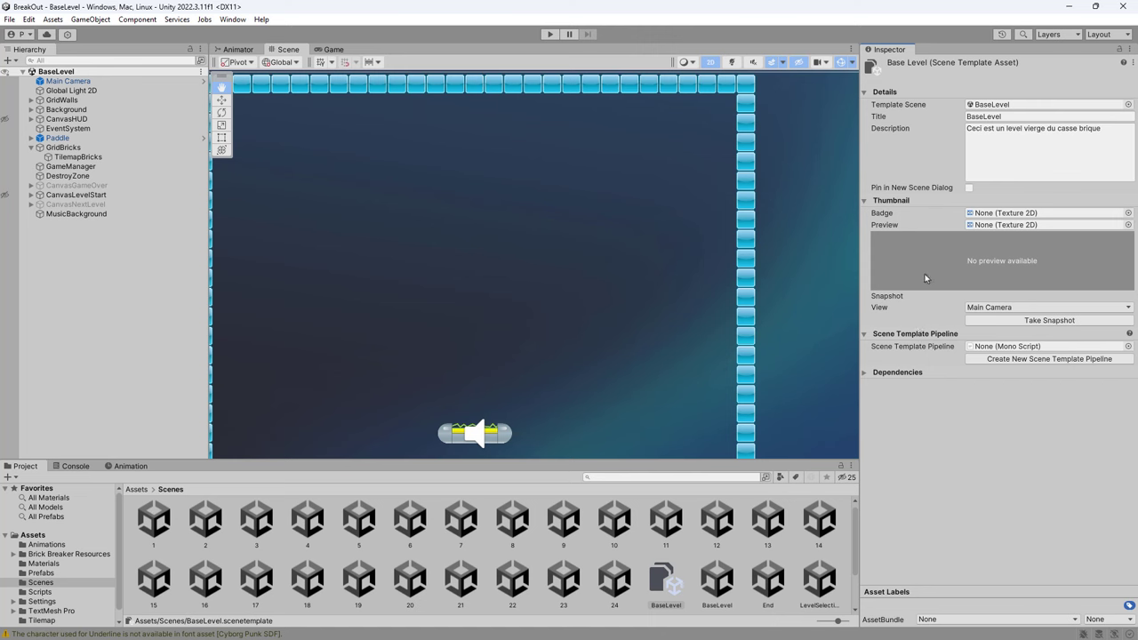
Step: Capture the template's preview thumbnail from the Game view
left_click(996, 308)
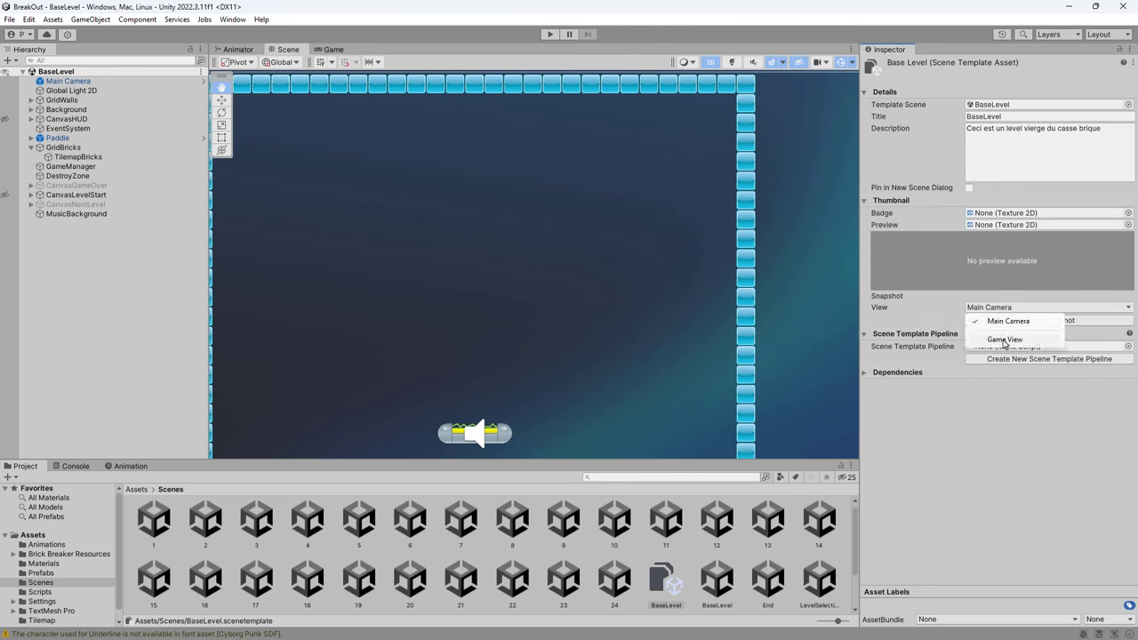
left_click(1005, 340)
left_click(1027, 322)
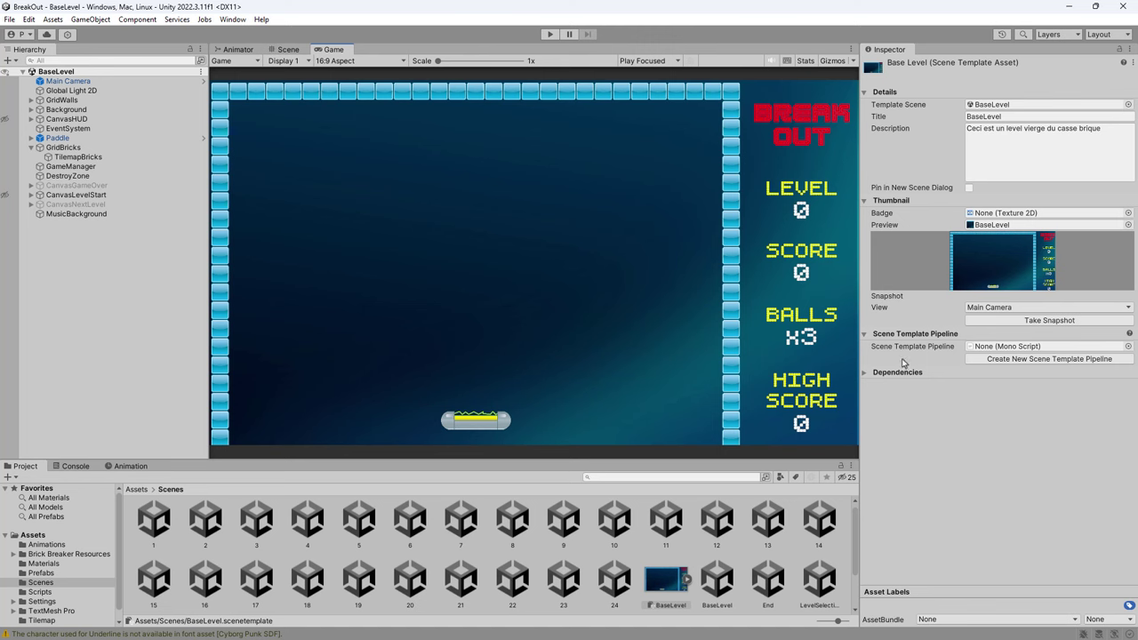
Step: Review the Clone column of the template's dependencies, then collapse the Dependencies list
mouse_move(887, 356)
left_click(891, 375)
scroll(948, 451, "down", 5)
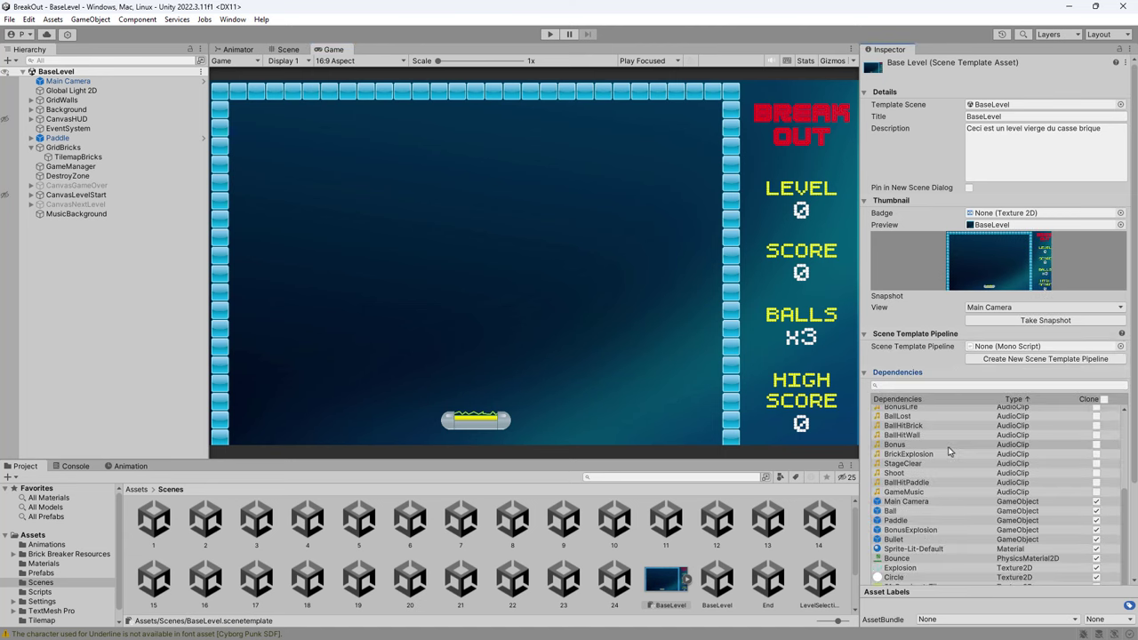
scroll(951, 447, "down", 5)
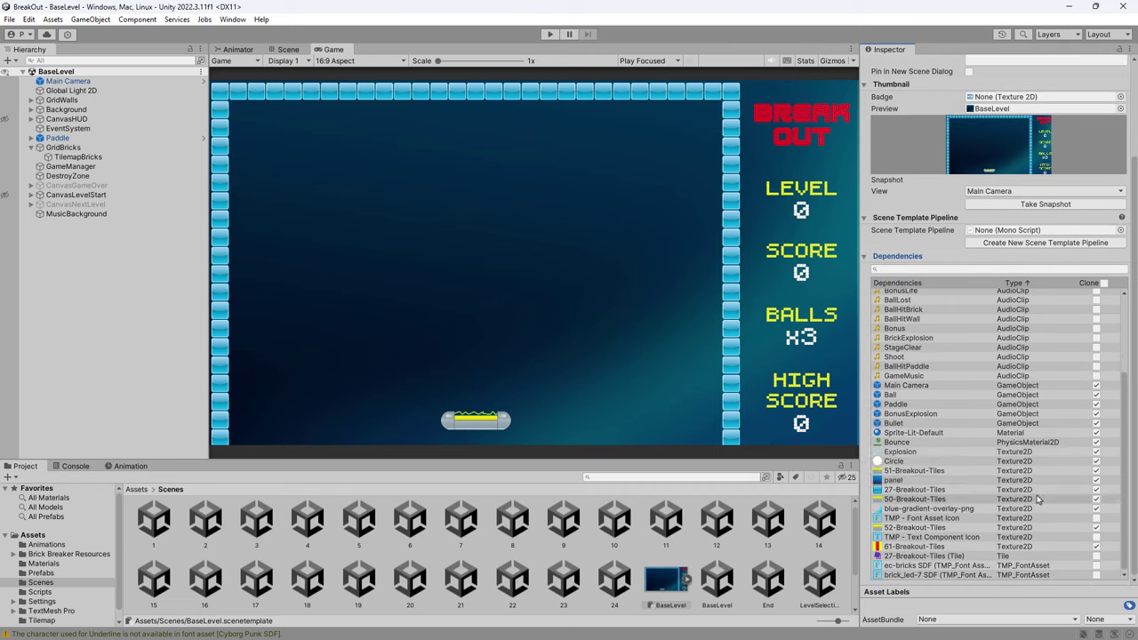
scroll(974, 486, "up", 5)
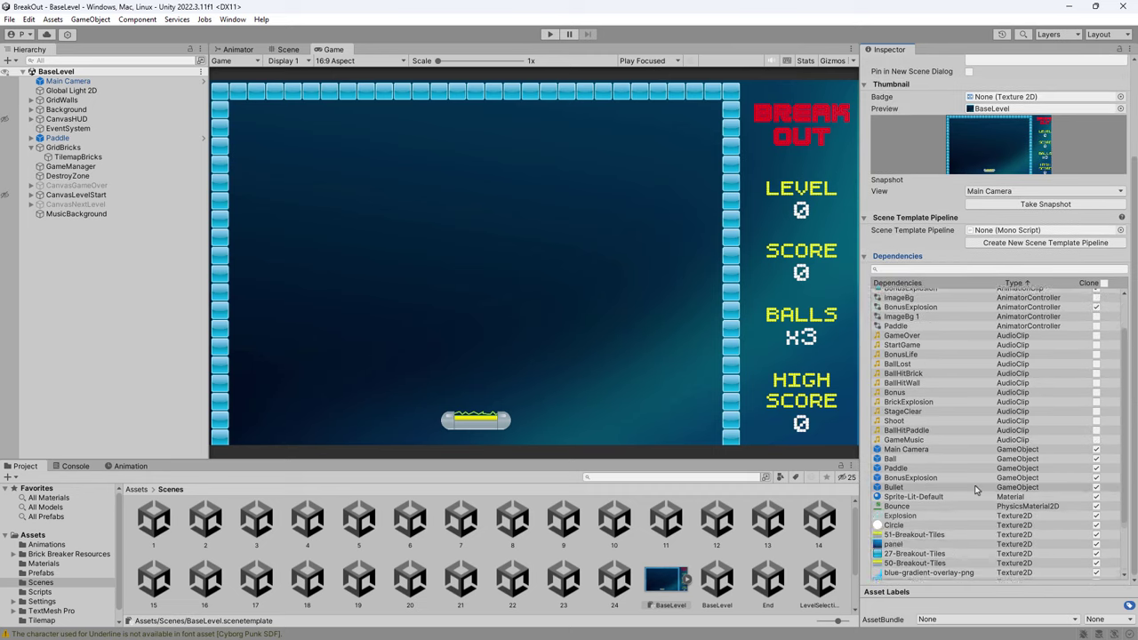
scroll(976, 483, "up", 3)
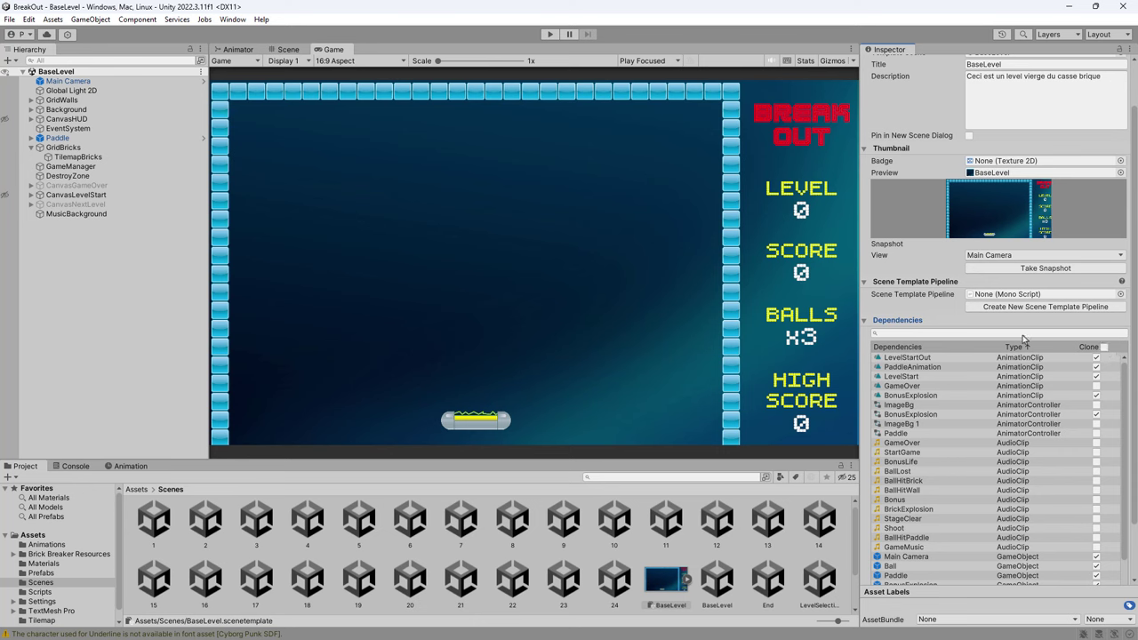
left_click(903, 322)
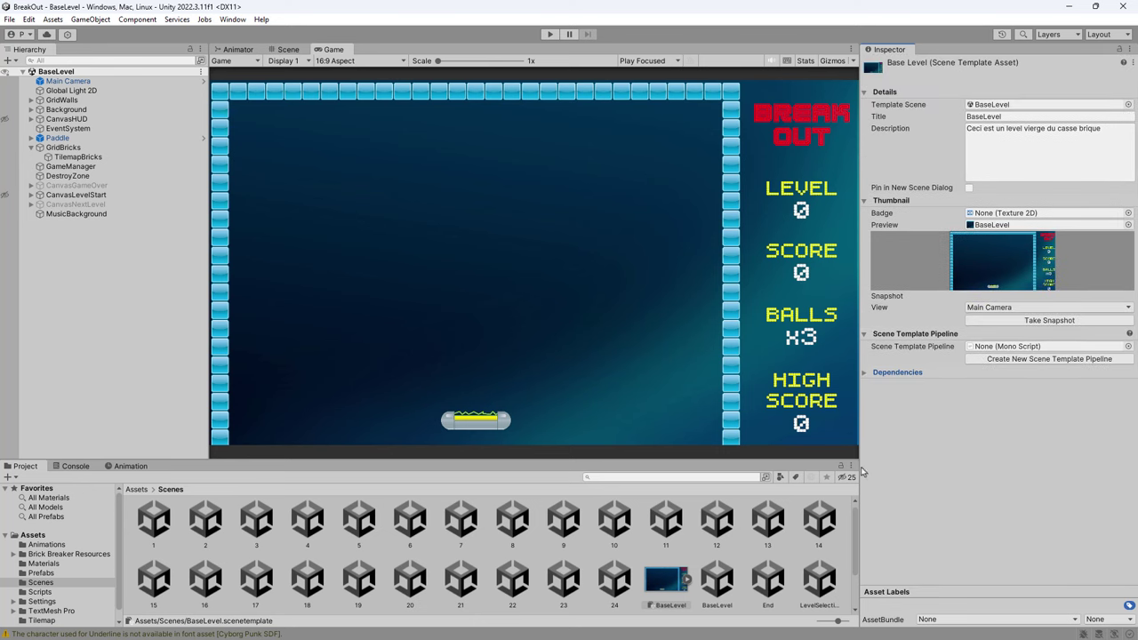
Step: Open scene 4, then create a new Untitled scene from the BaseLevel template
double_click(302, 525)
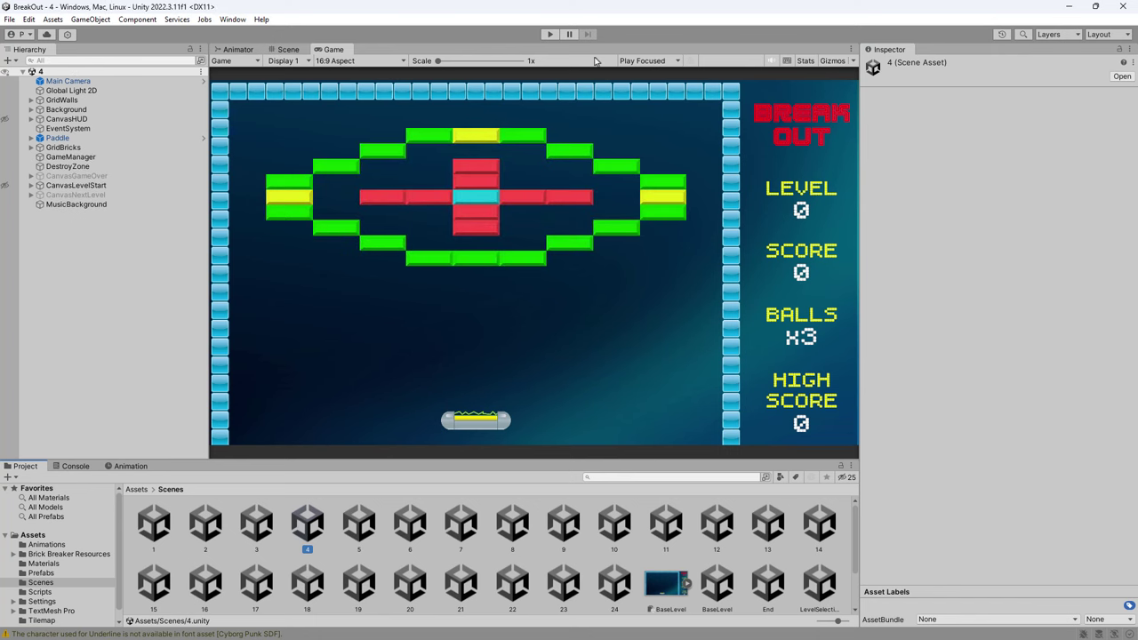
left_click(9, 18)
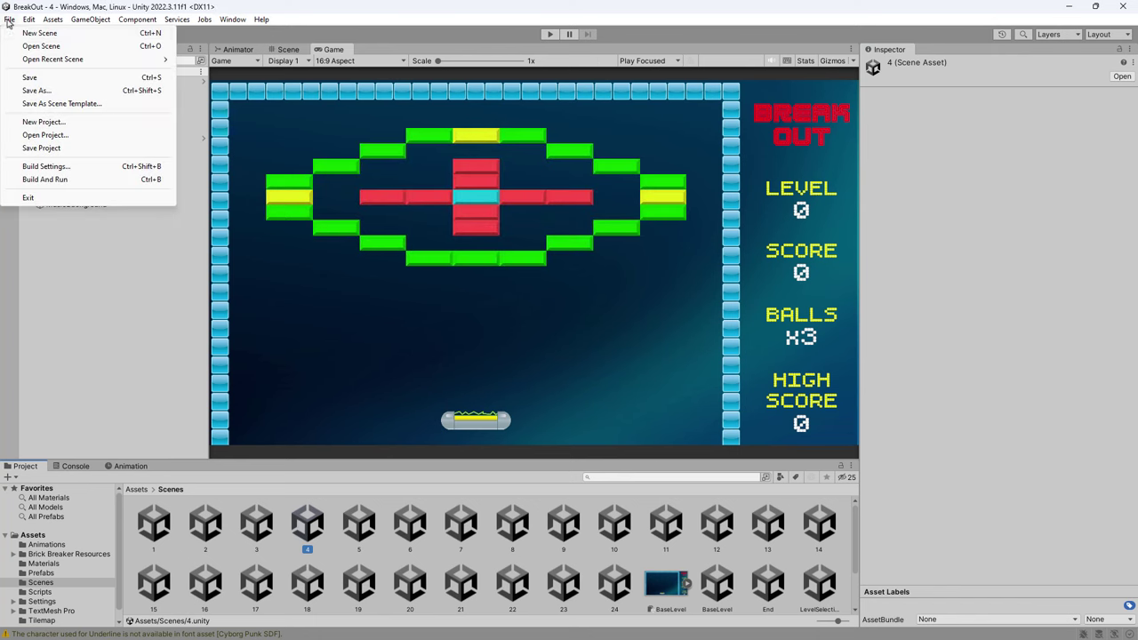
left_click(27, 34)
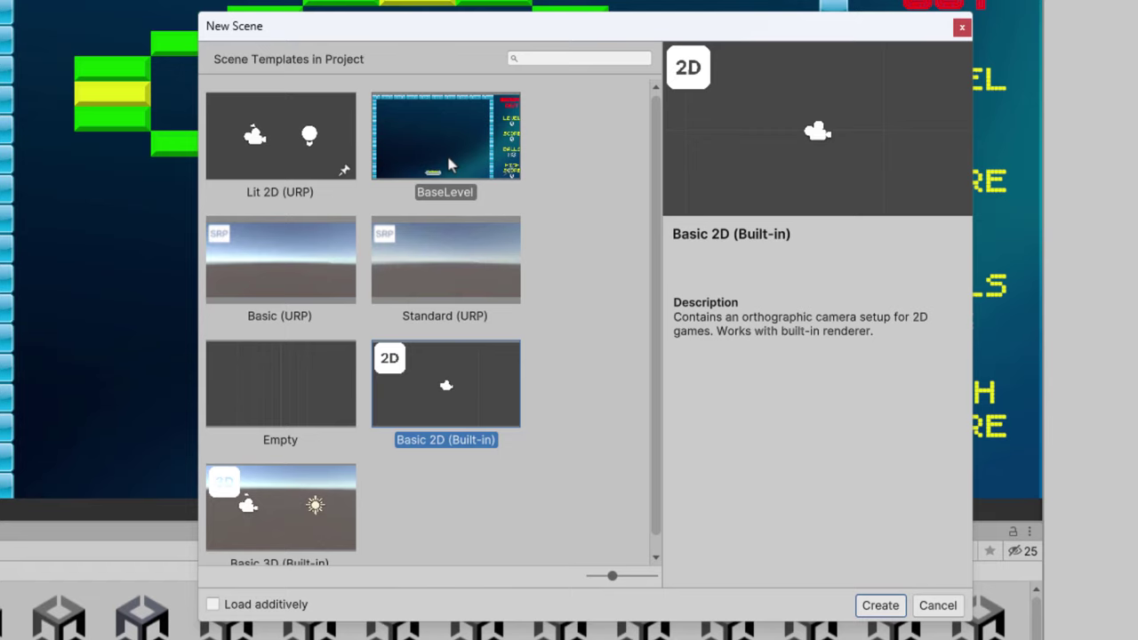
double_click(449, 164)
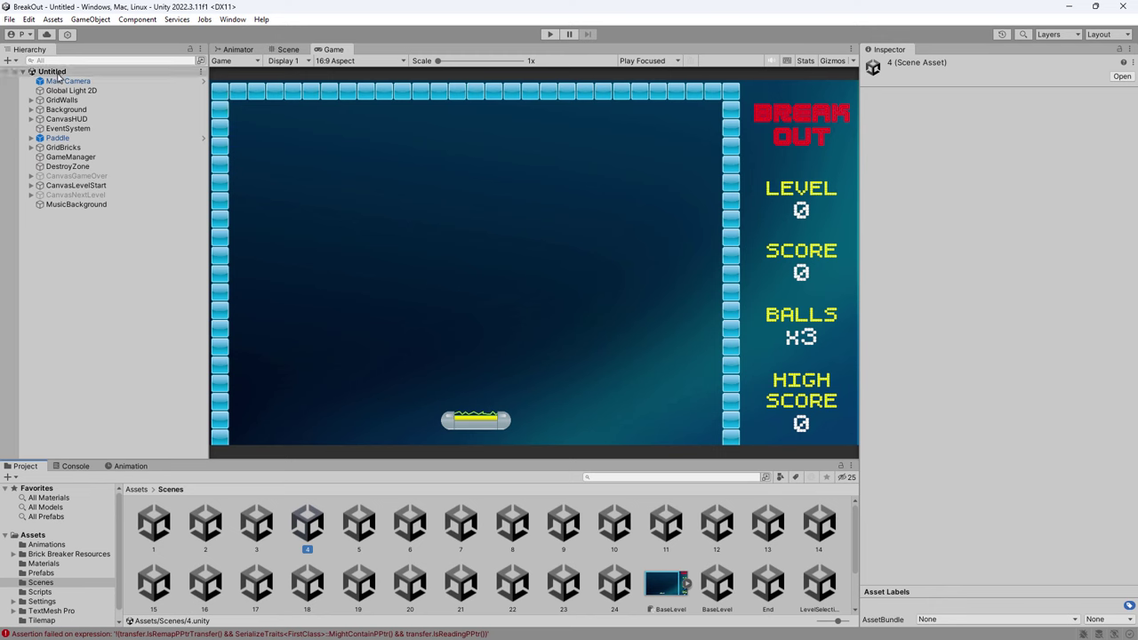
Step: Open the Tile Palette for GridBricks and paint two rows of green Brick tiles at the top
left_click(62, 147)
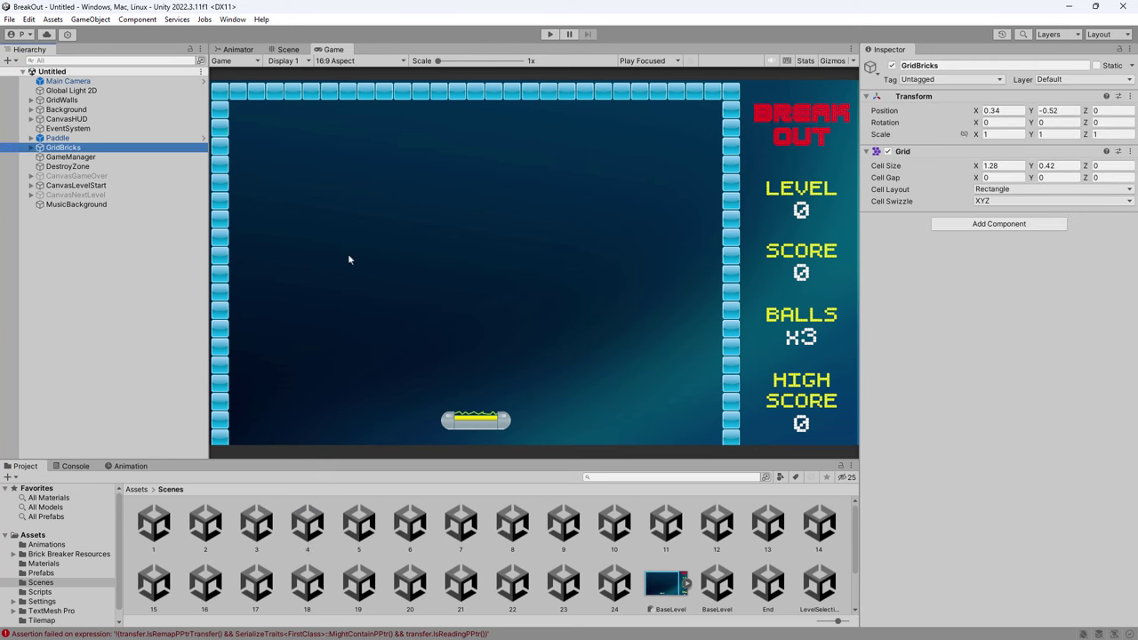
left_click(287, 50)
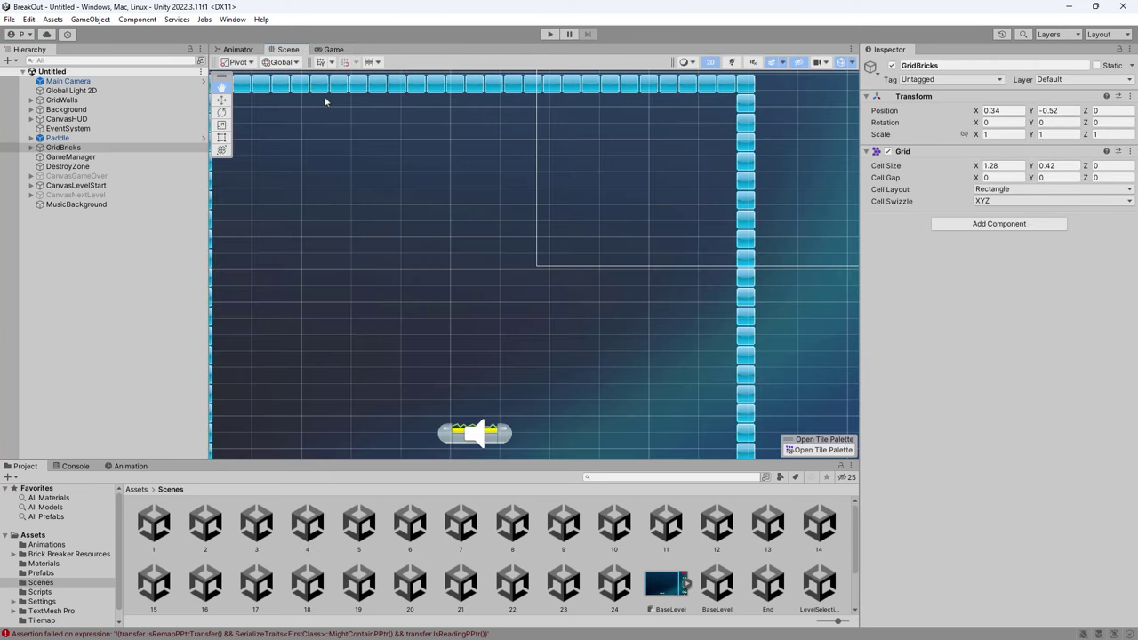
left_click(827, 450)
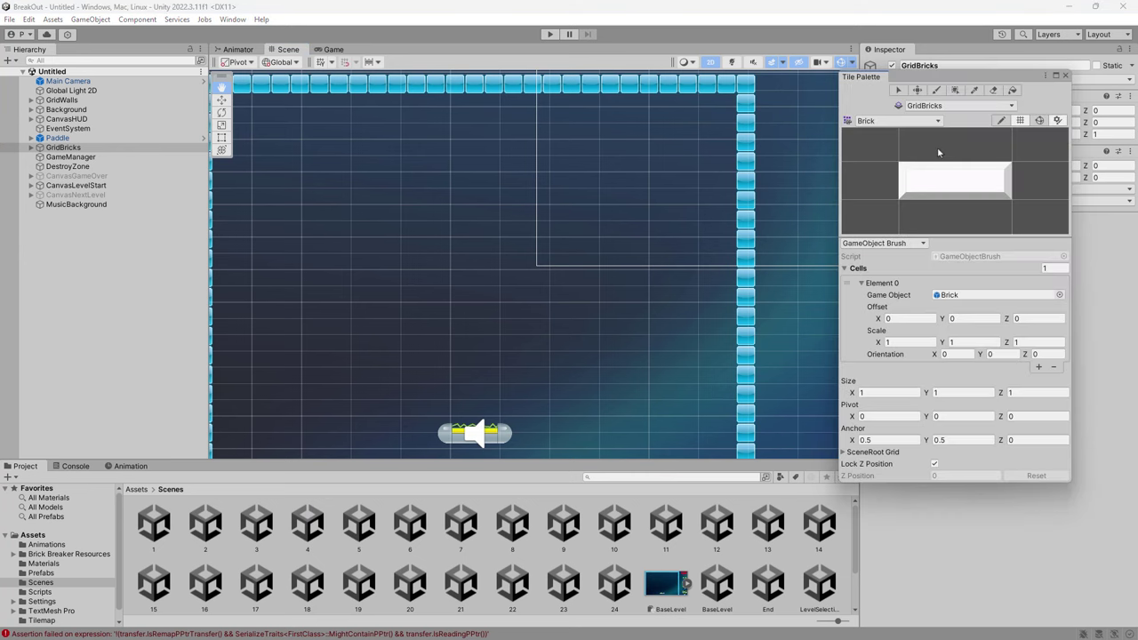
left_click(937, 90)
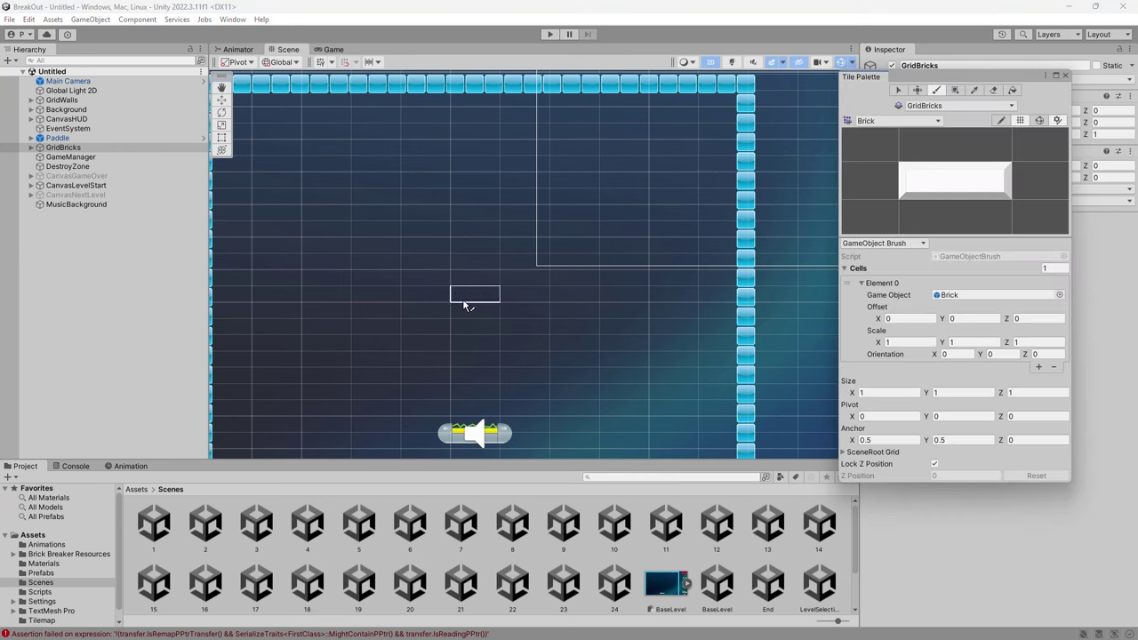
scroll(452, 285, "down", 1)
left_click(319, 166)
mouse_move(322, 169)
left_mouse_down()
mouse_move(631, 172)
mouse_move(376, 203)
mouse_move(299, 196)
left_mouse_up()
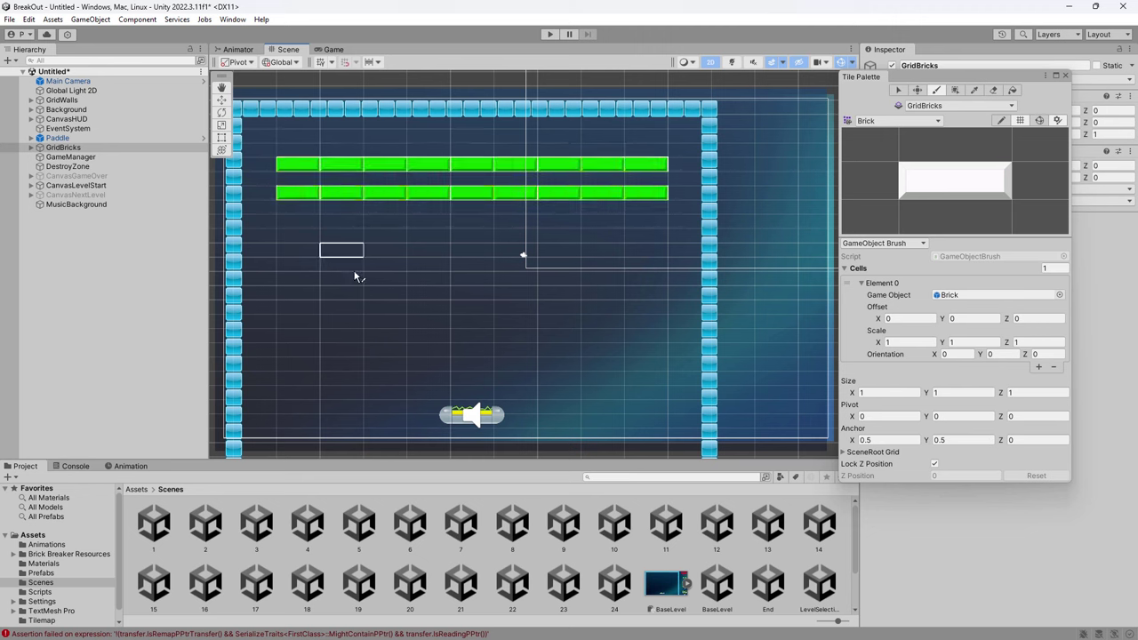
Step: Save the new level as scene 25 in the Scenes folder
left_click(9, 19)
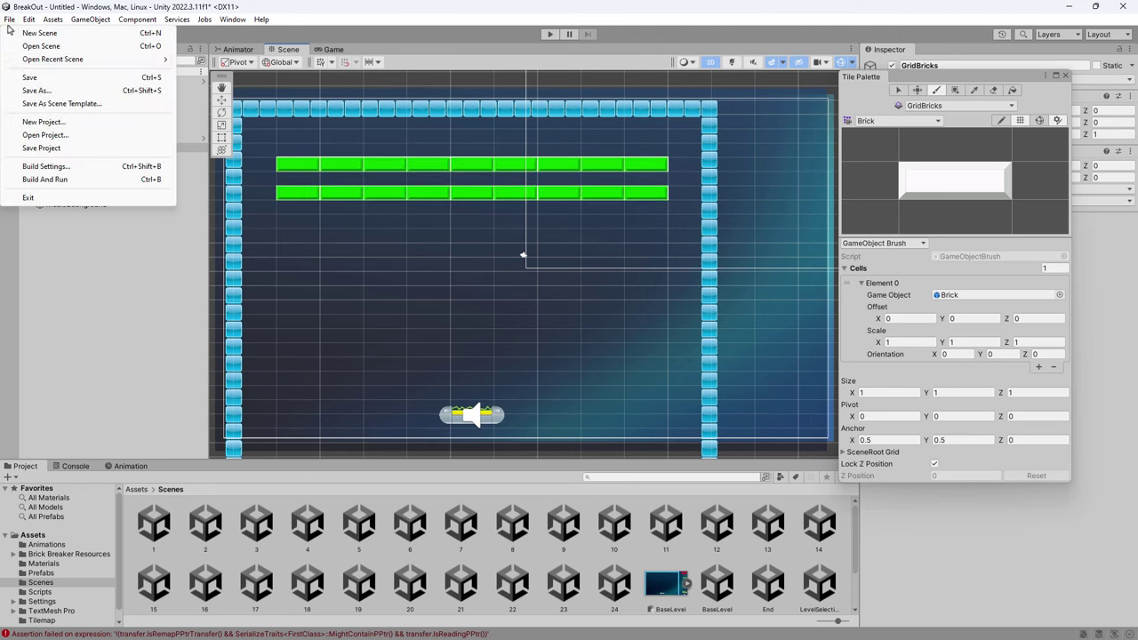
left_click(31, 91)
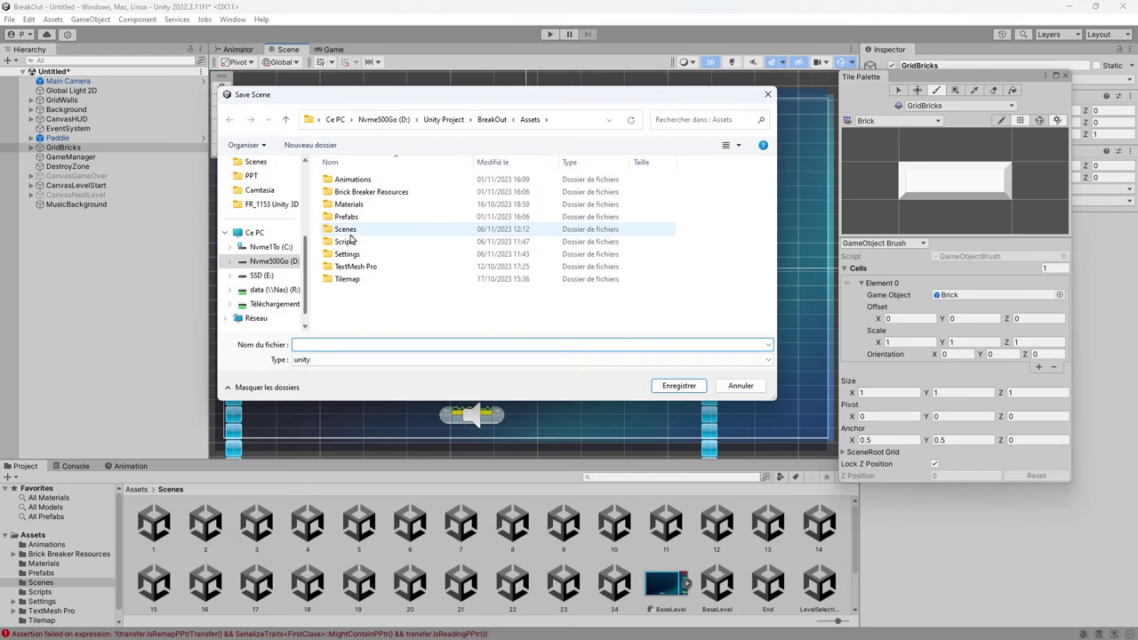
double_click(345, 230)
scroll(388, 285, "down", 5)
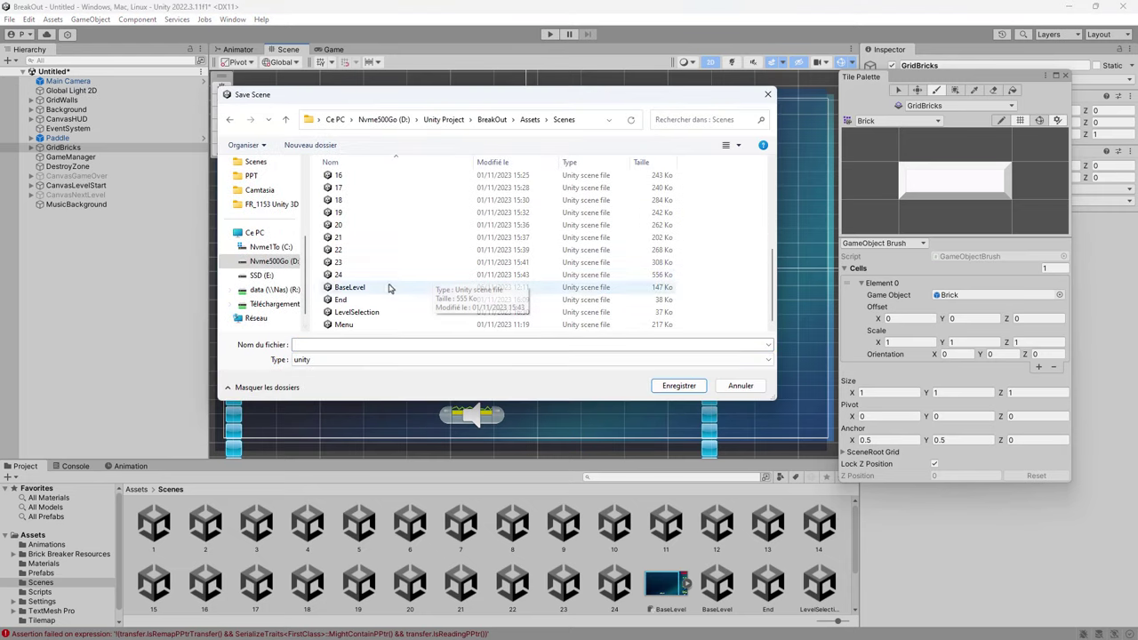
left_click(336, 345)
type("25")
key("Return")
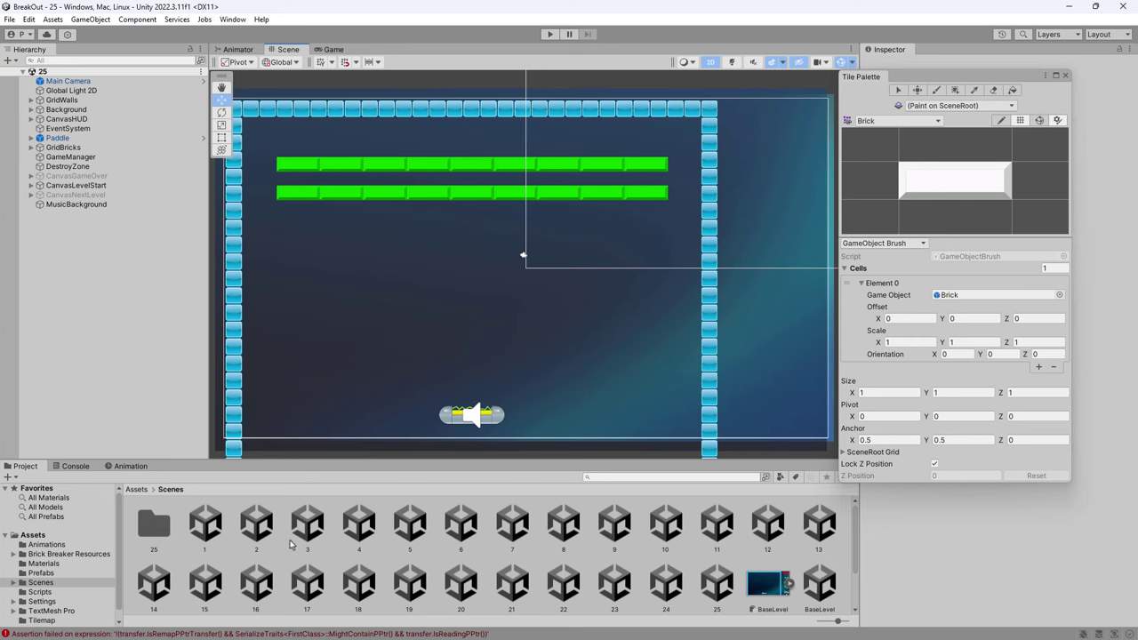
Step: Check the new 25 folder, close the Tile Palette, and test-play level 25 briefly
double_click(160, 534)
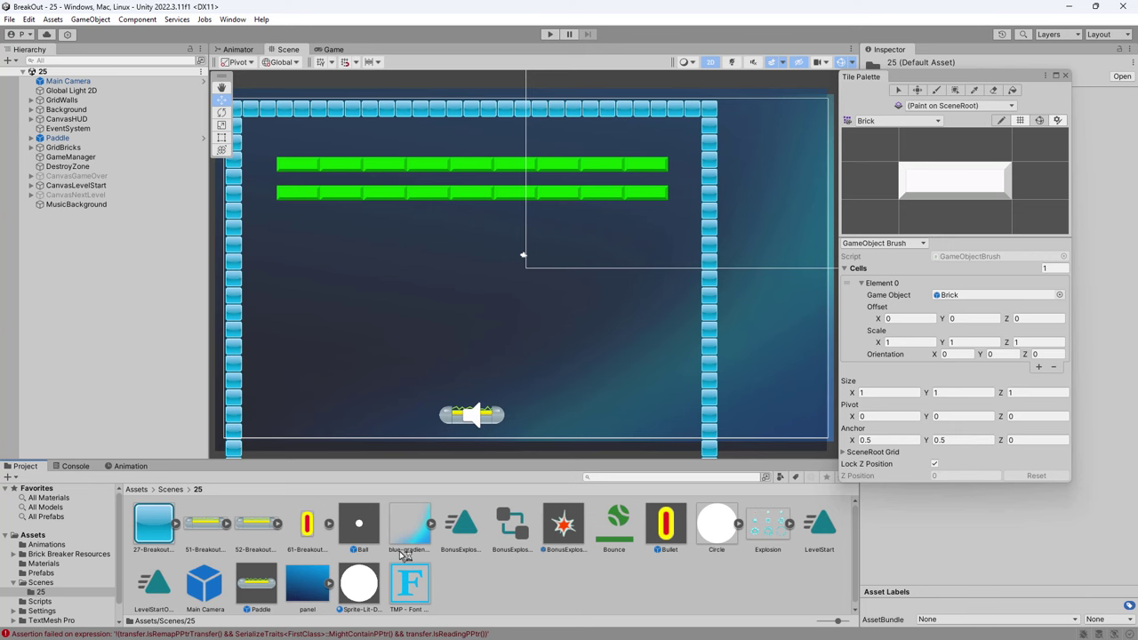
left_click(170, 490)
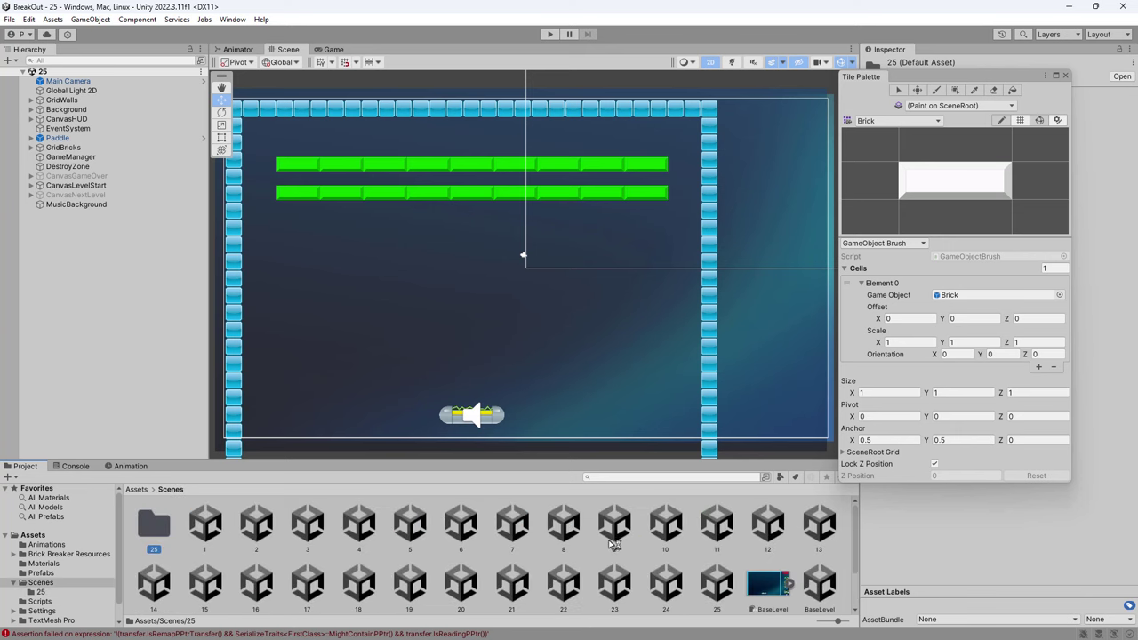
left_click(1067, 76)
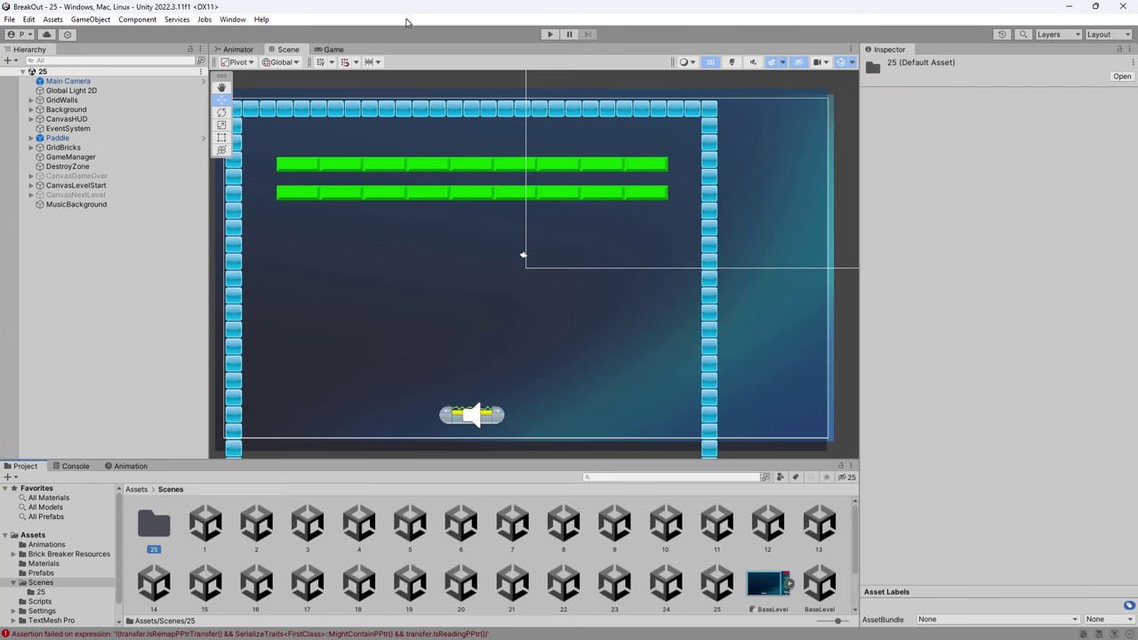
left_click(549, 34)
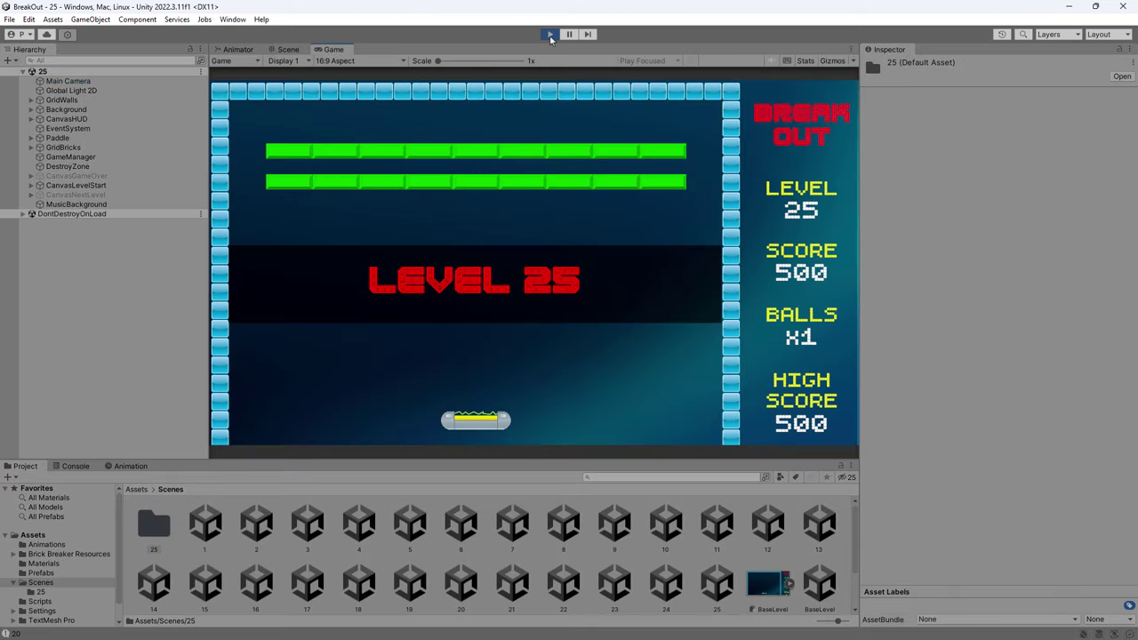
left_click(550, 36)
Step: From File > New Scene, select the BaseLevel template over Lit 2D (URP) and edit its settings
left_click(9, 18)
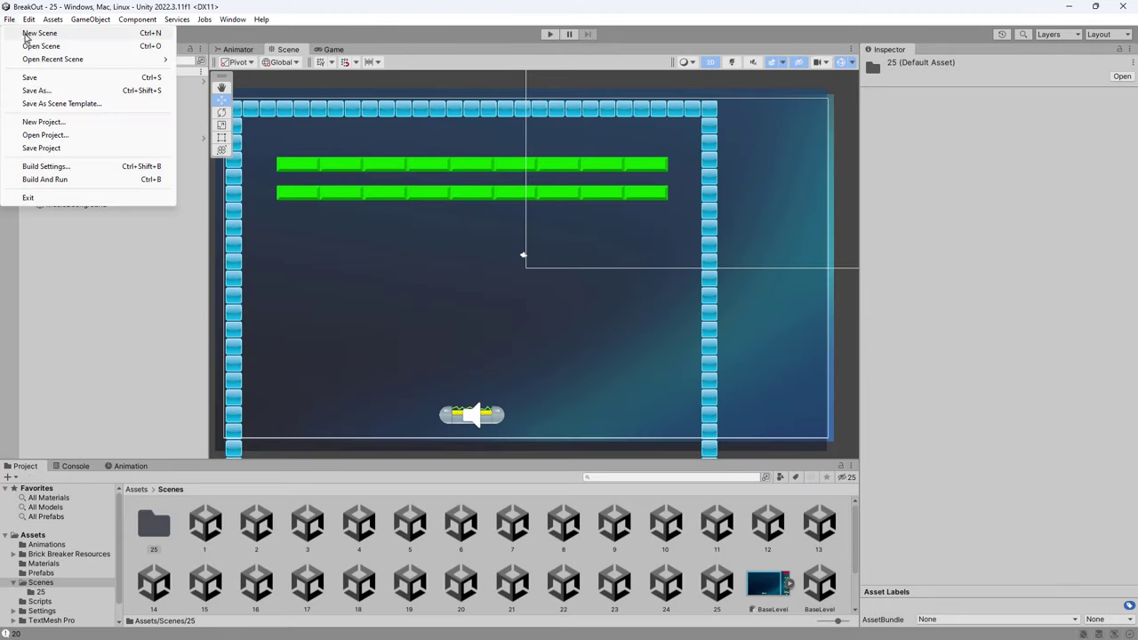
left_click(26, 34)
left_click(494, 244)
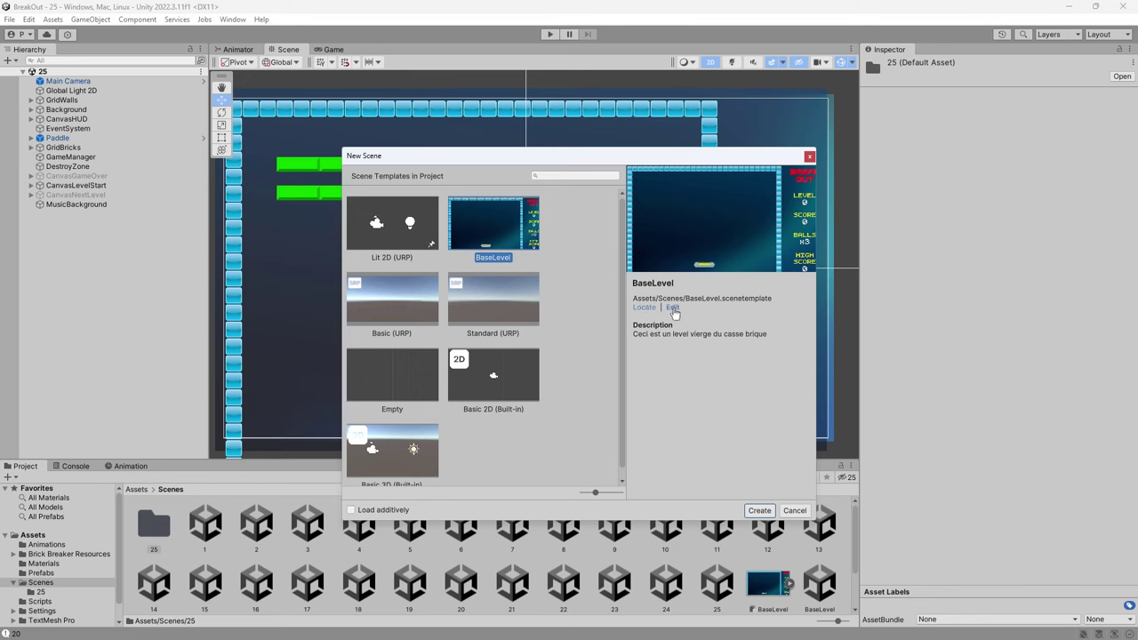
left_click(392, 227)
left_click(469, 236)
left_click(673, 309)
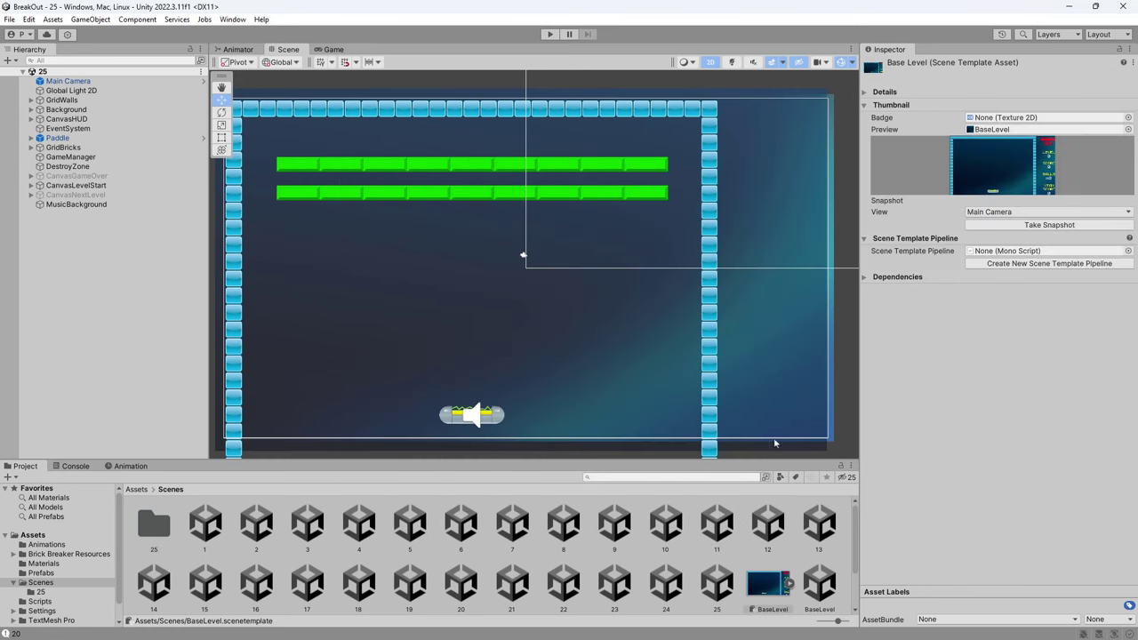